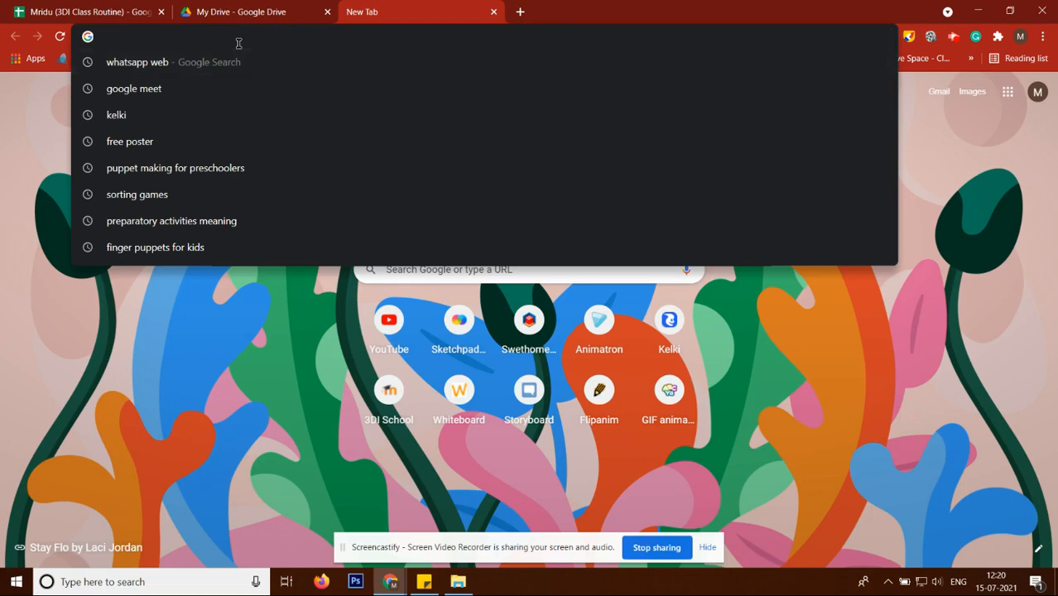
Search the web for sweethome 3d and open the official Sweet Home 3D website.
text(sweeth)
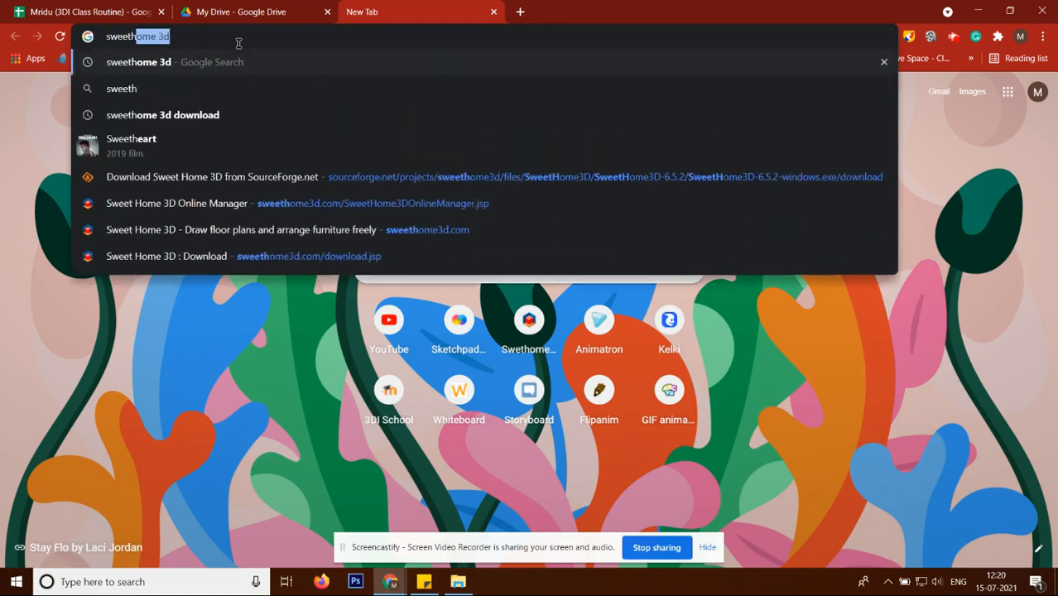
text(ome 3d\)
key(Return)
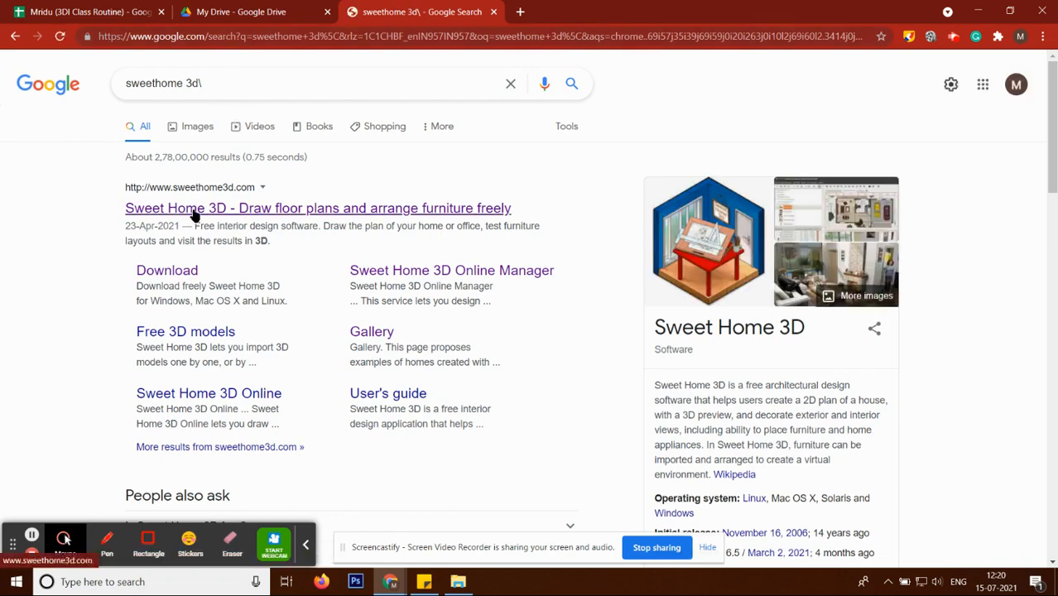
click(222, 212)
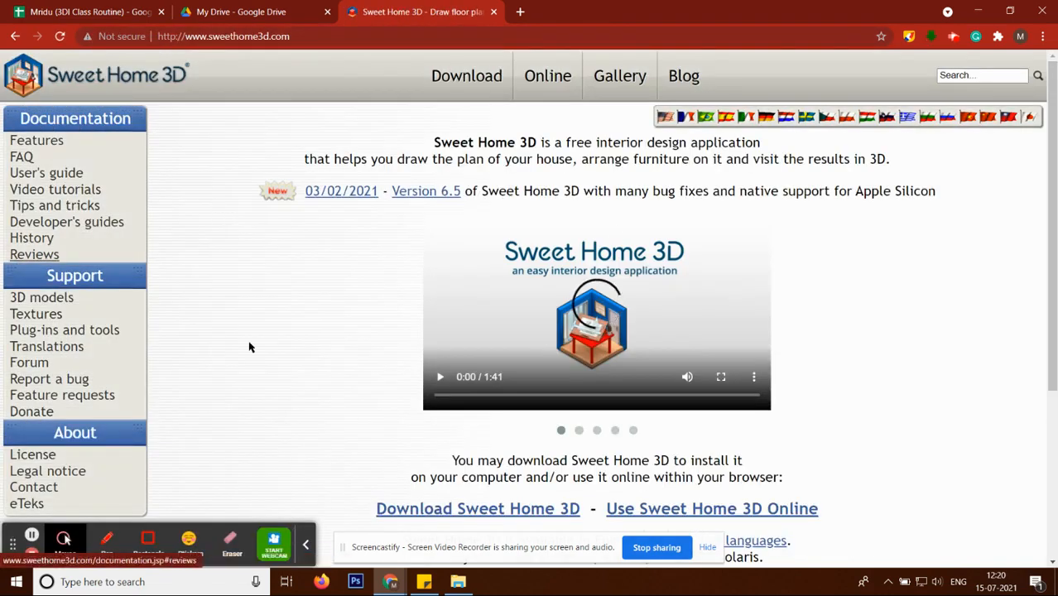
Download the Windows installer SweetHome3D-6.5.2-windows.exe from the website's download section and minimize the browser.
drag(12, 544, 72, 72)
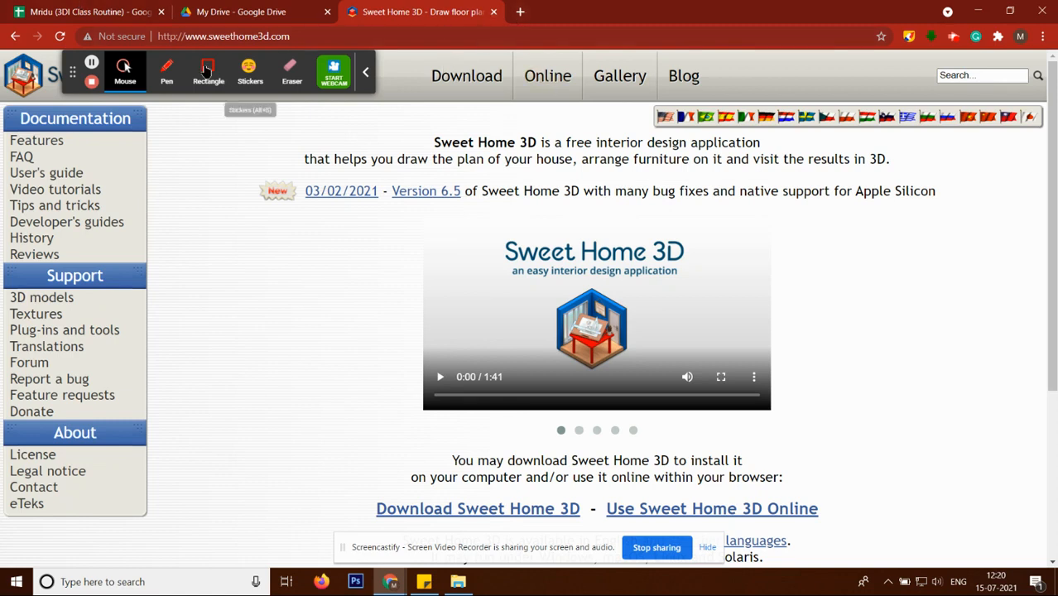
drag(72, 72, 10, 72)
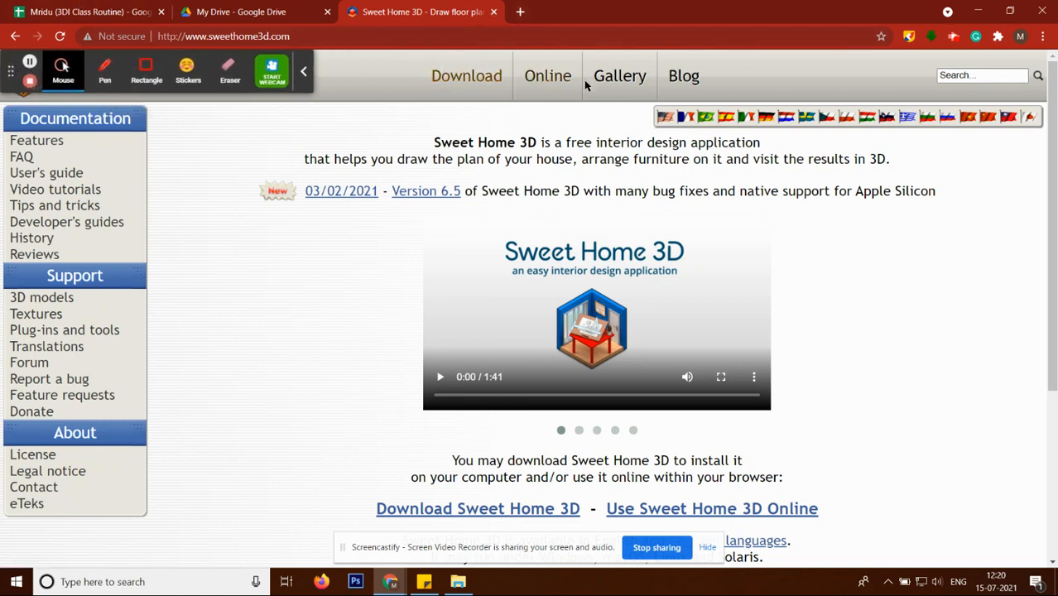
click(491, 86)
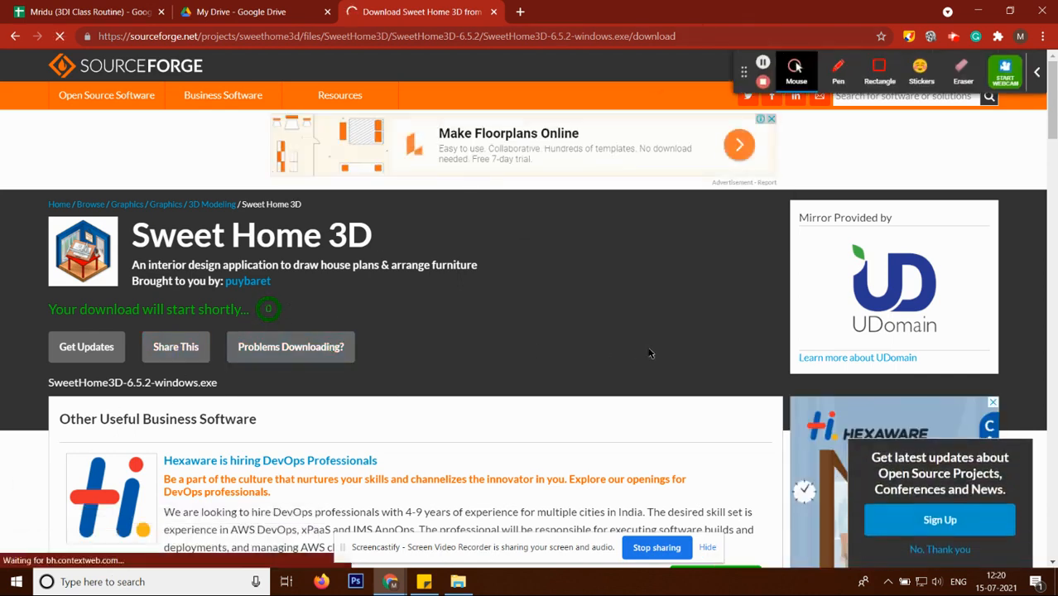
click(992, 9)
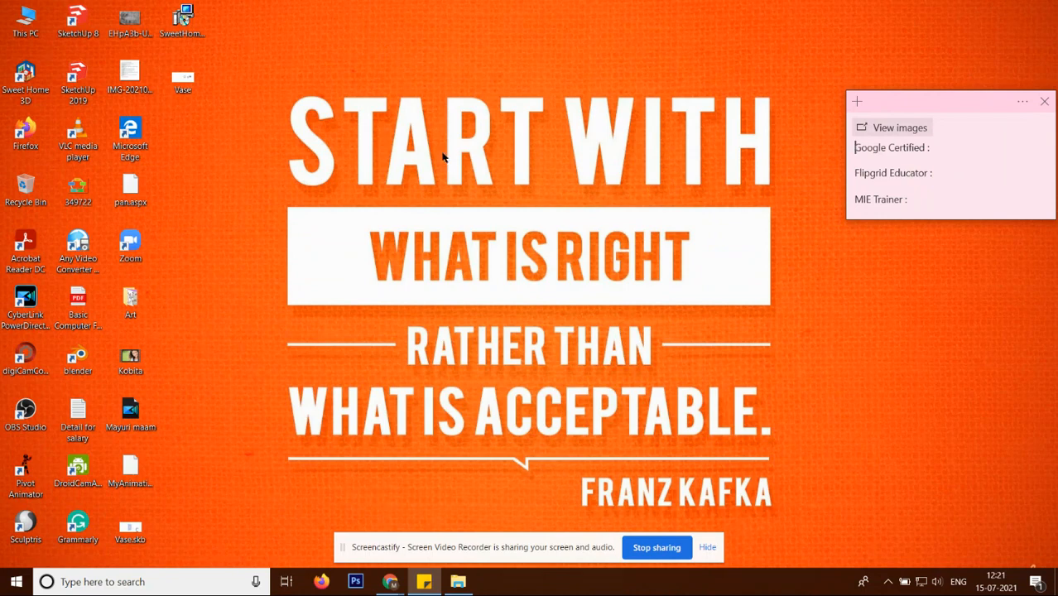
Run the Sweet Home 3D 6.5.2 installer from the desktop and choose English as the setup language.
drag(182, 21, 167, 86)
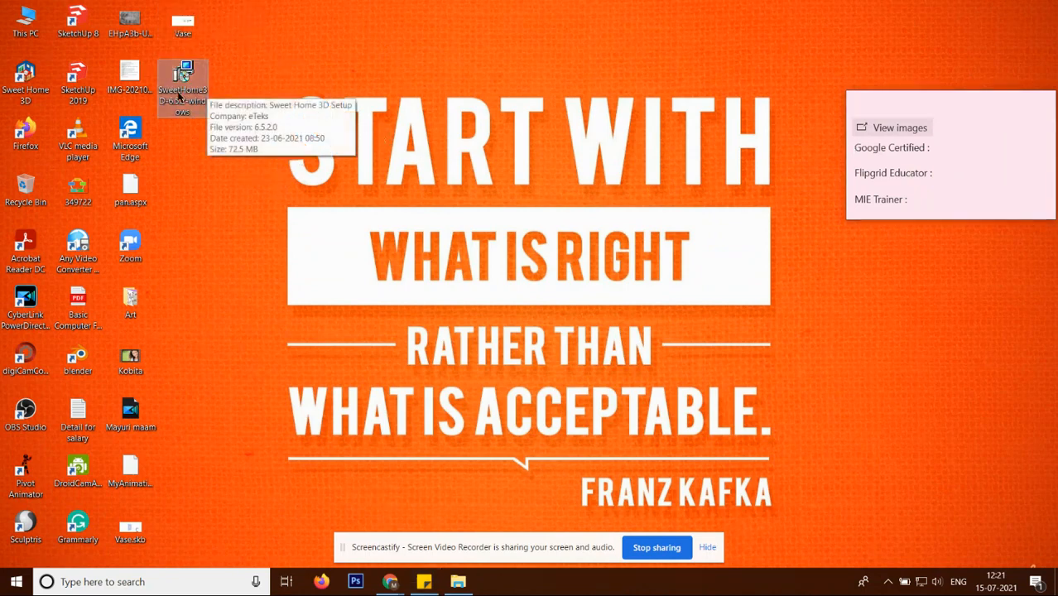
double_click(182, 89)
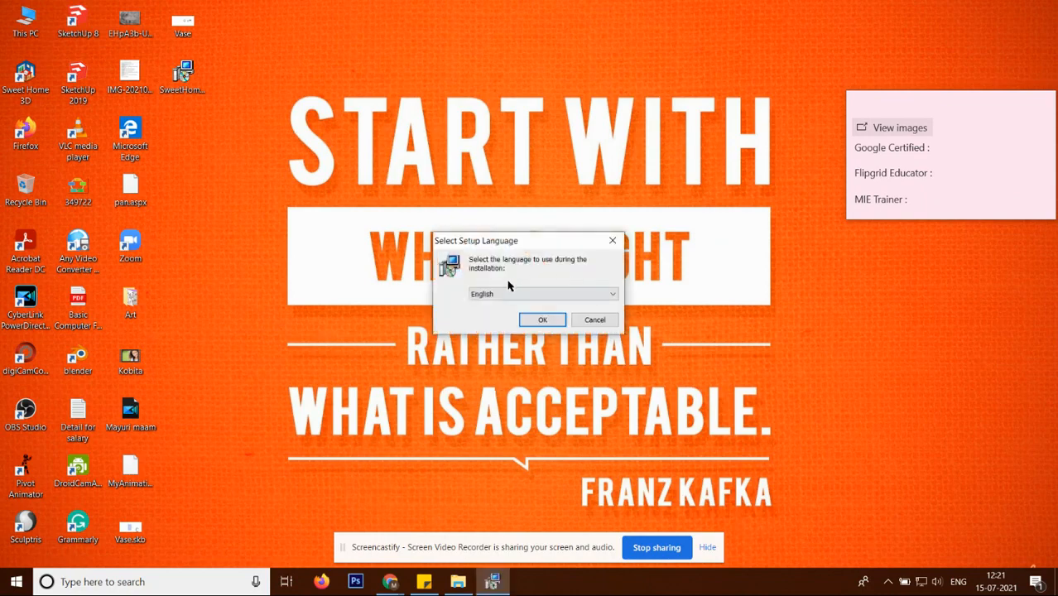
drag(529, 245, 514, 190)
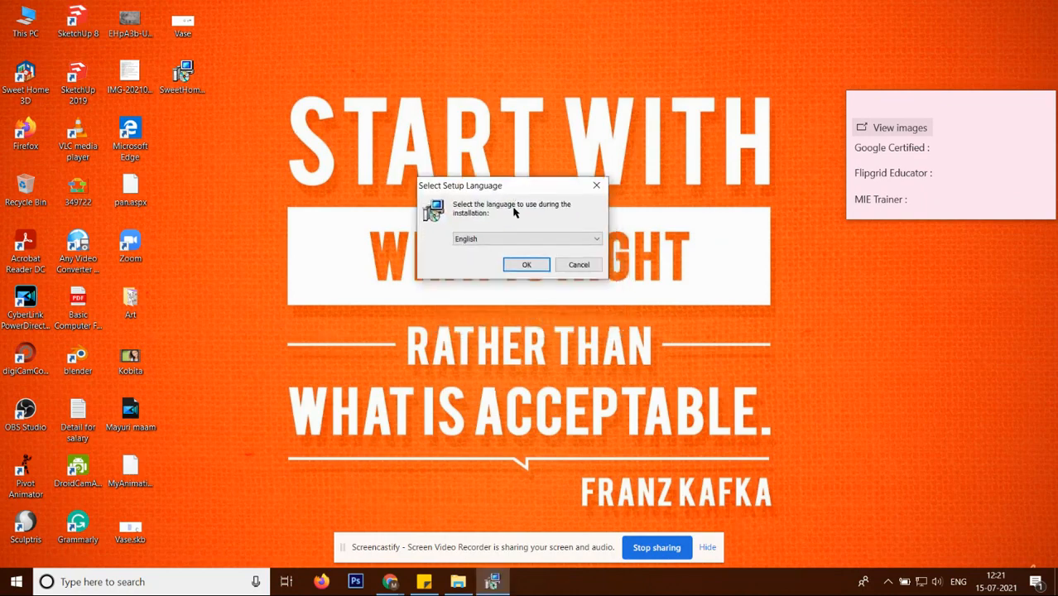
click(524, 267)
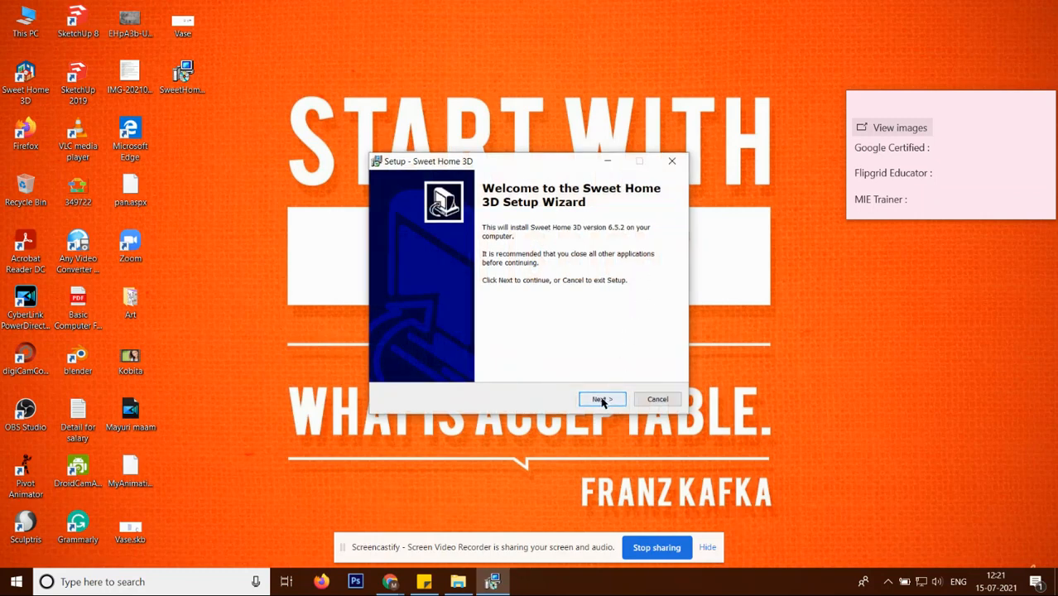
Accept the license agreement, install the 32 bit version in C:\Program Files (x86)\Sweet Home 3D with a desktop shortcut, and finish setup.
click(601, 400)
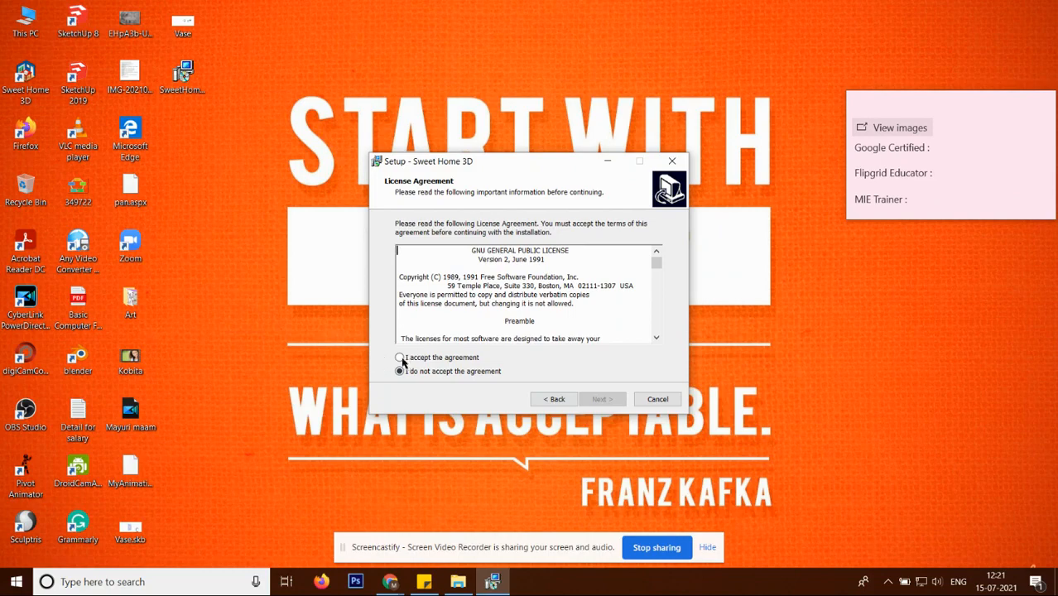
click(399, 358)
click(616, 402)
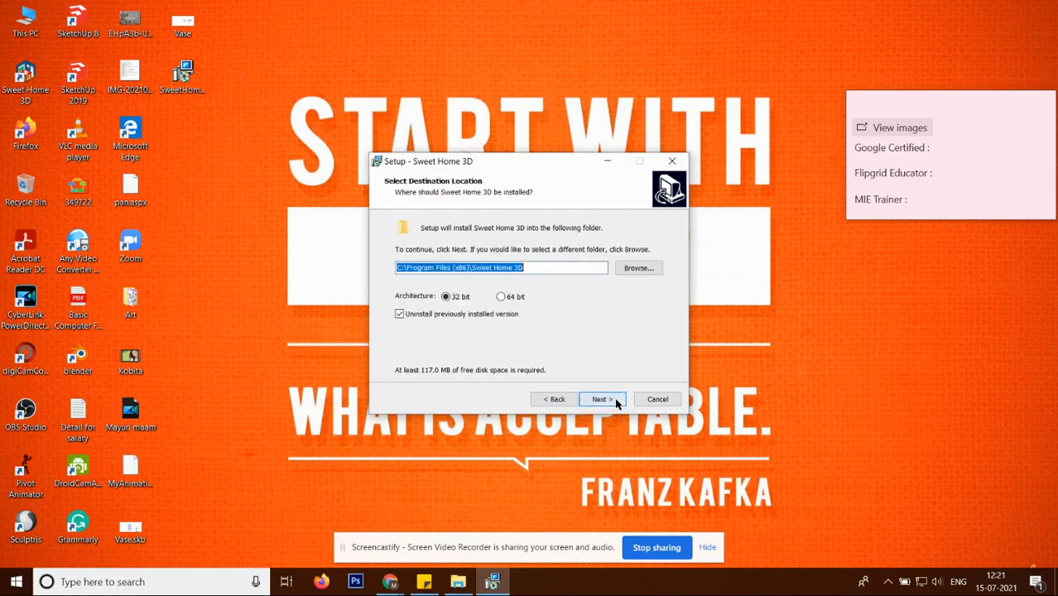
click(616, 402)
click(615, 402)
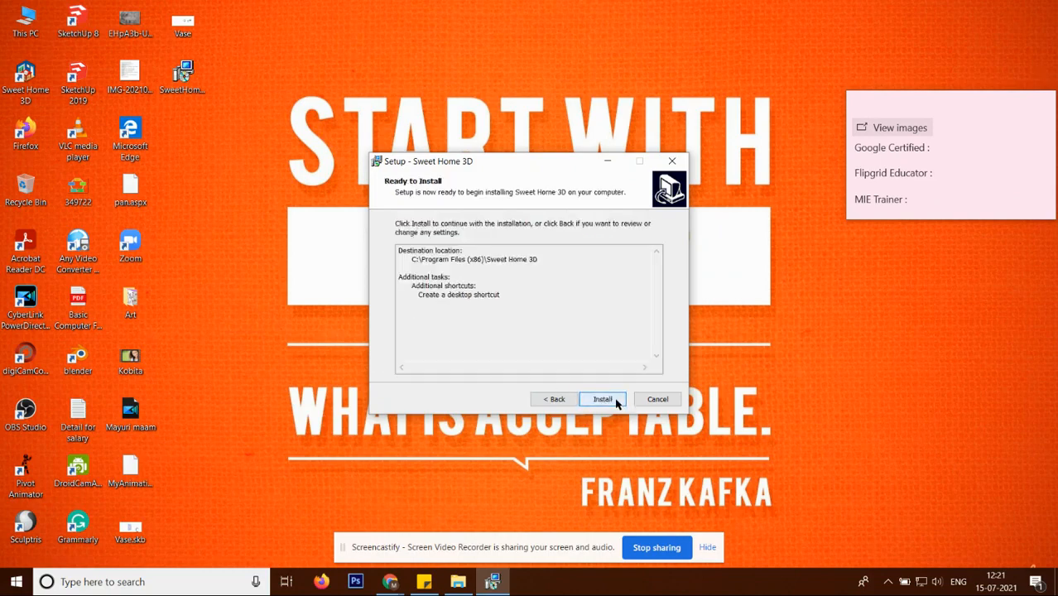
click(617, 402)
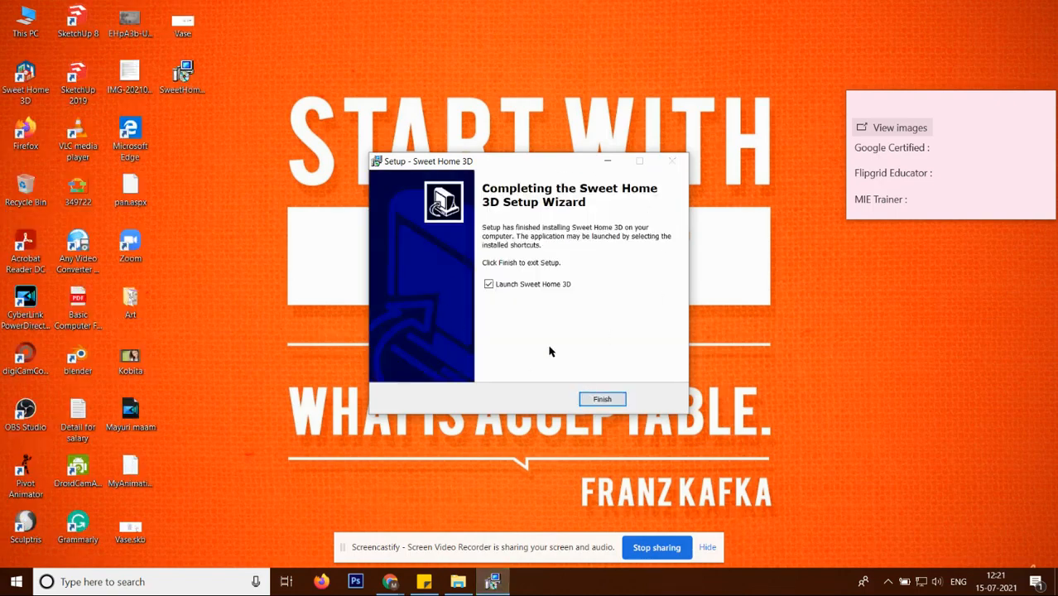
click(602, 399)
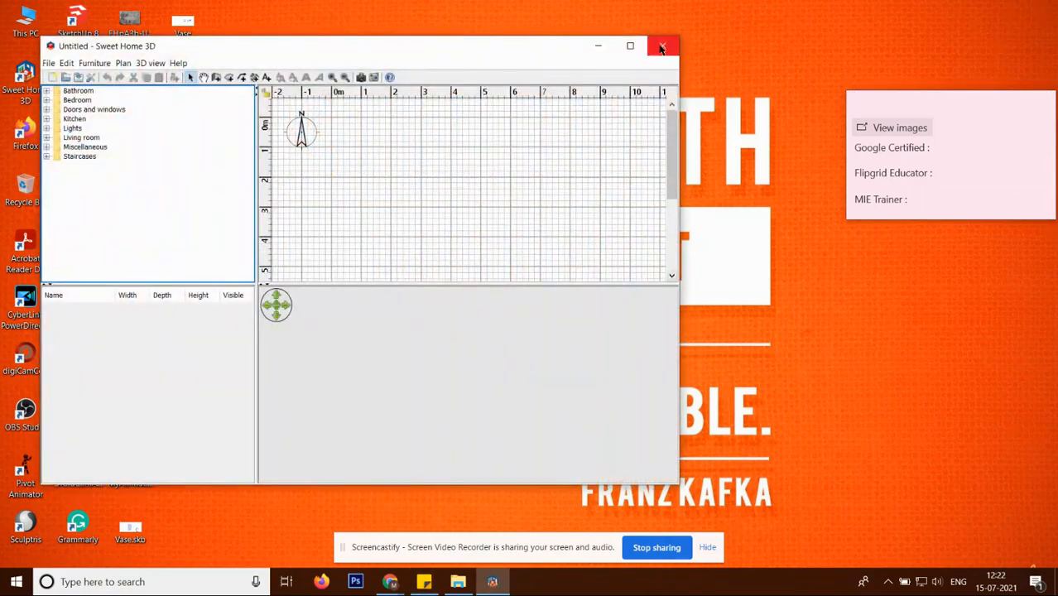
Close Sweet Home 3D, reopen it from its desktop shortcut and maximize the window.
click(660, 50)
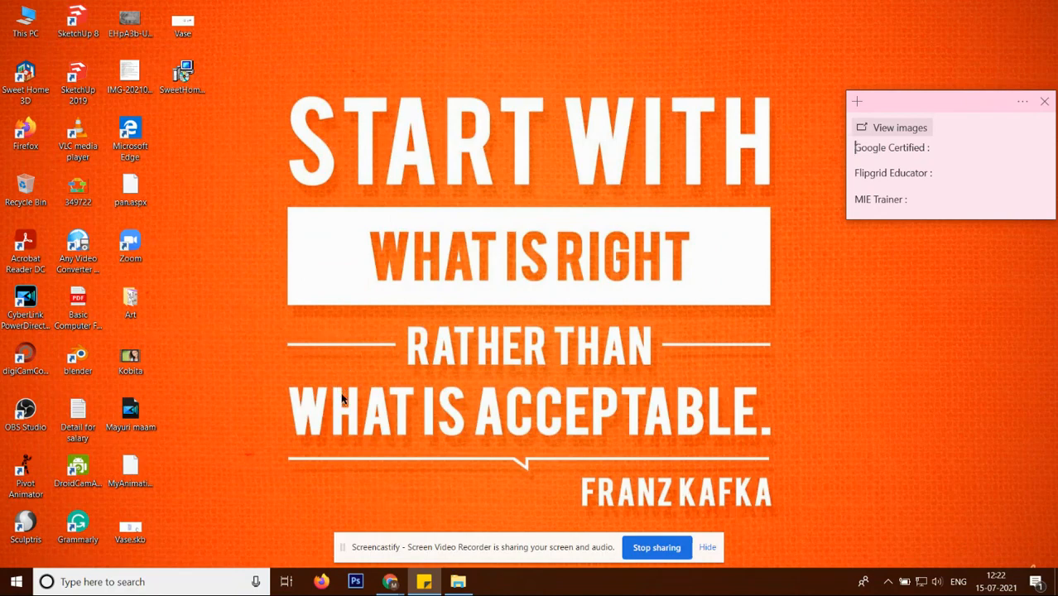
drag(12, 99, 182, 82)
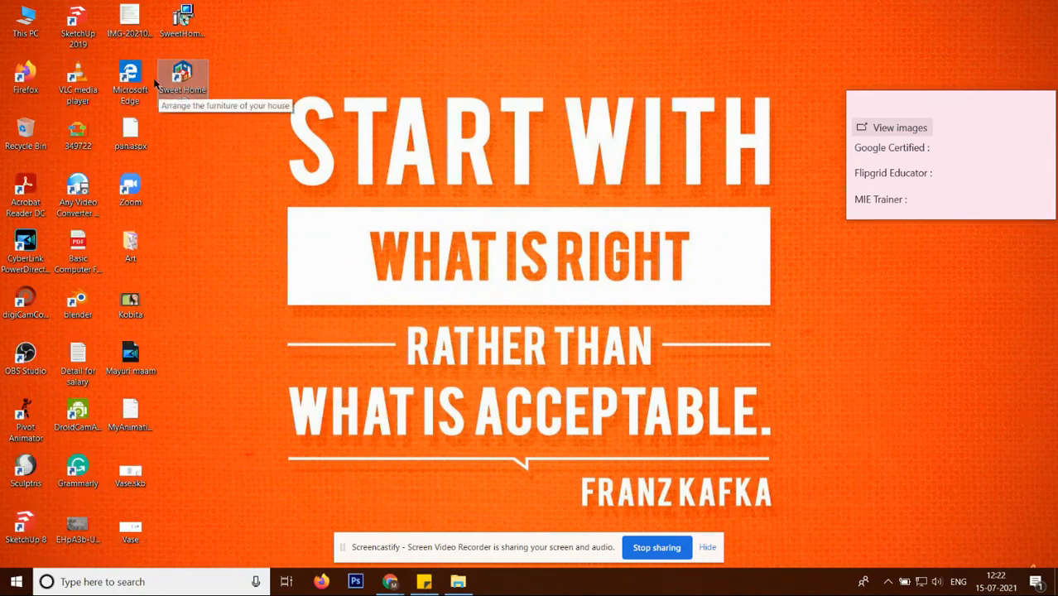
double_click(180, 96)
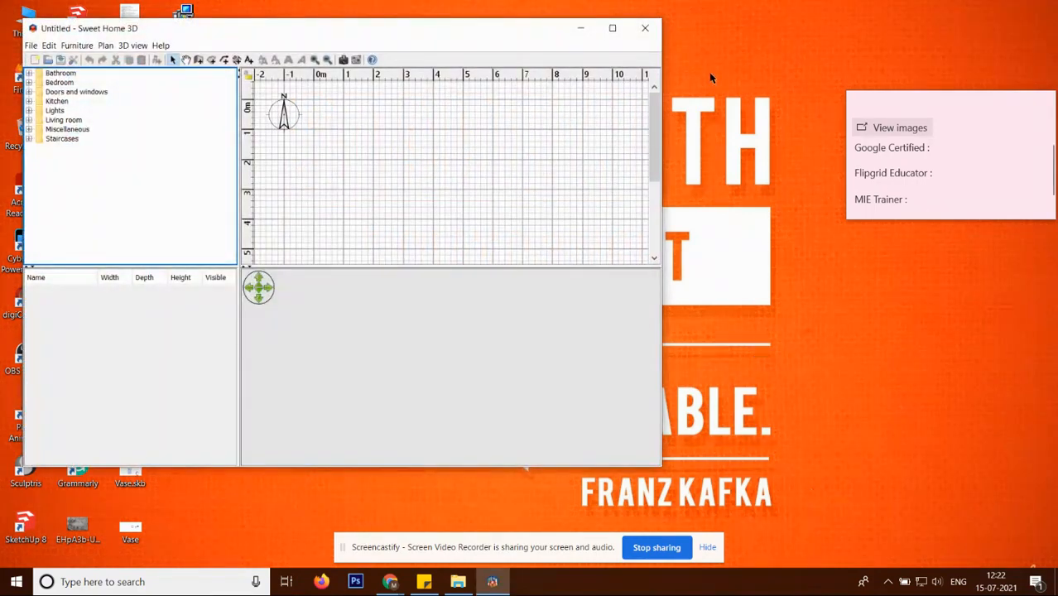
click(613, 28)
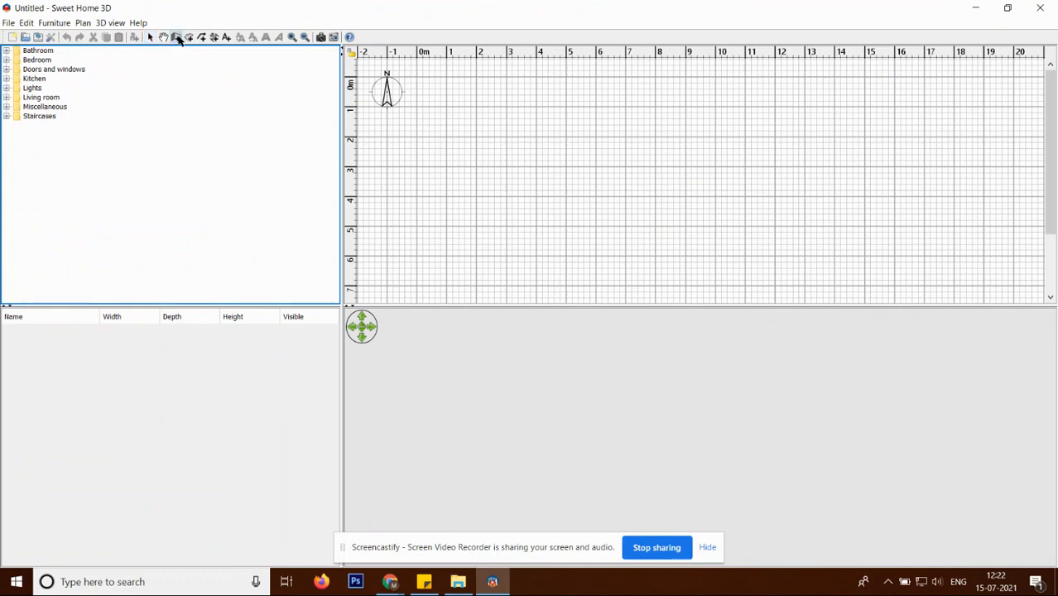
Draw four connected walls in the plan forming a closed rectangular room about 11 m by 6 m.
click(475, 78)
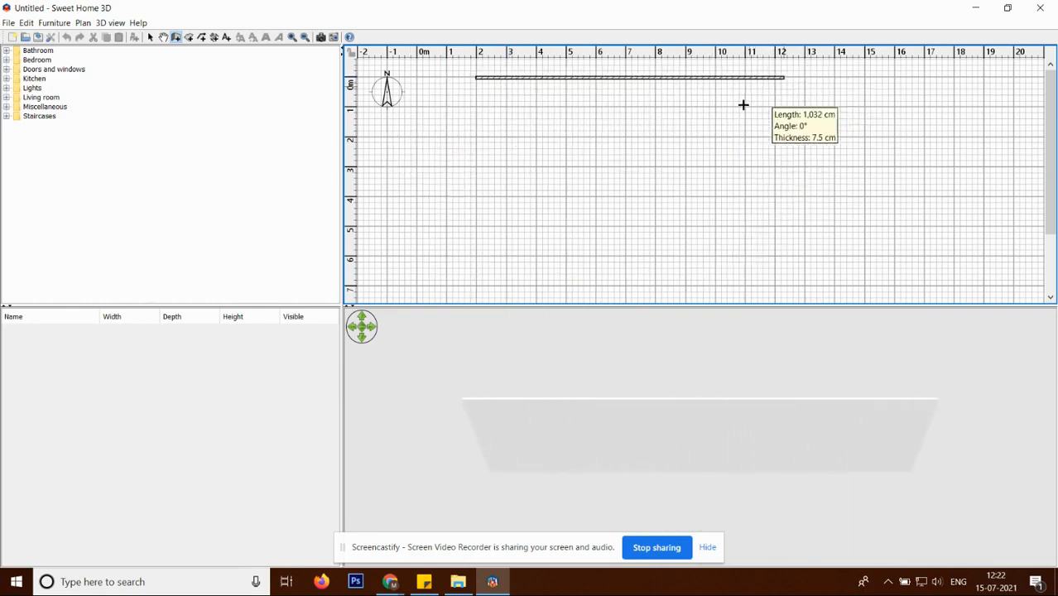
double_click(805, 77)
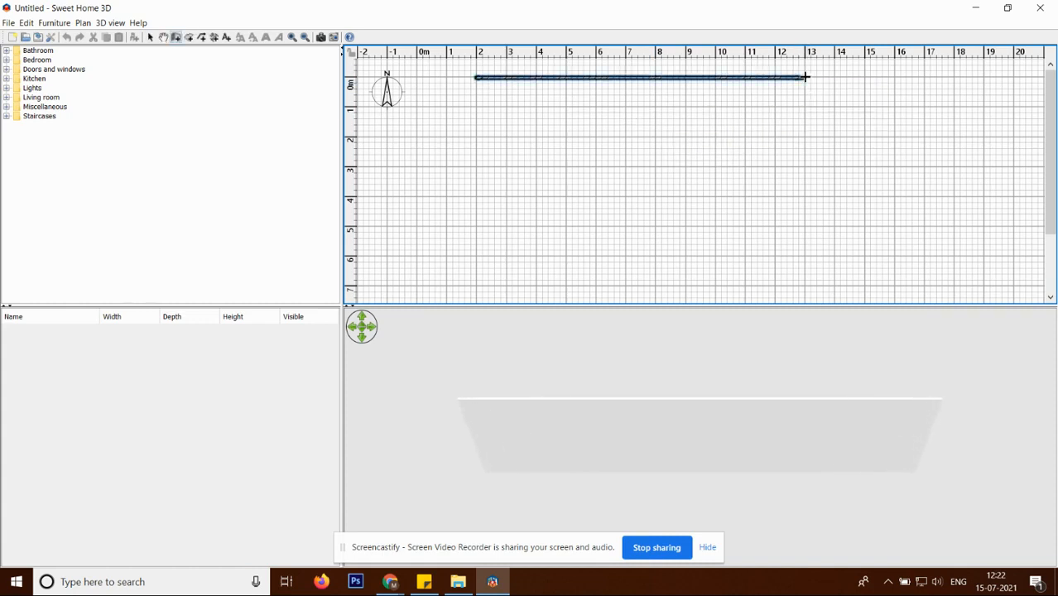
click(804, 77)
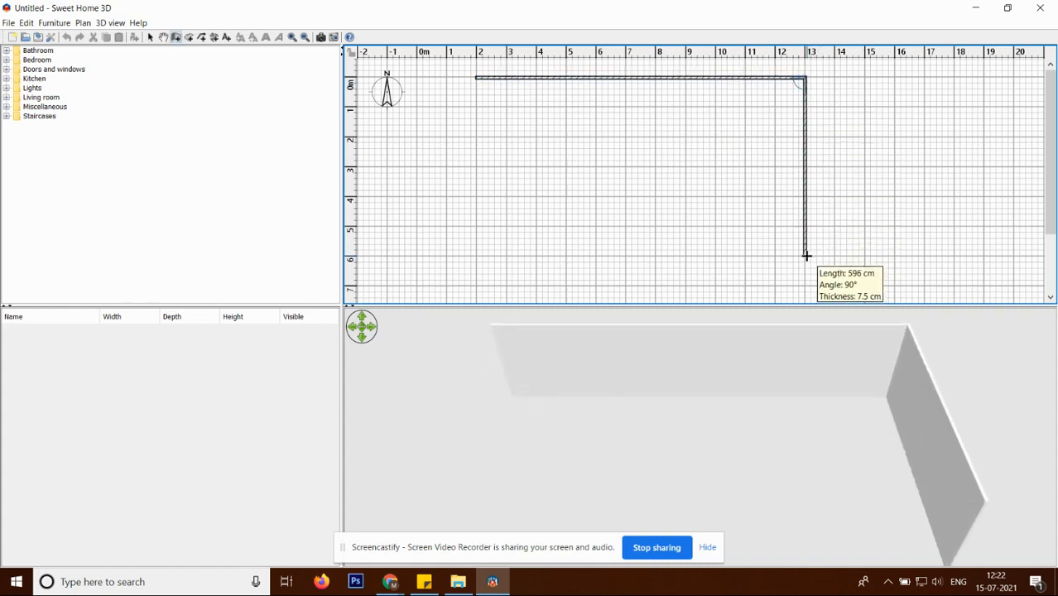
click(806, 256)
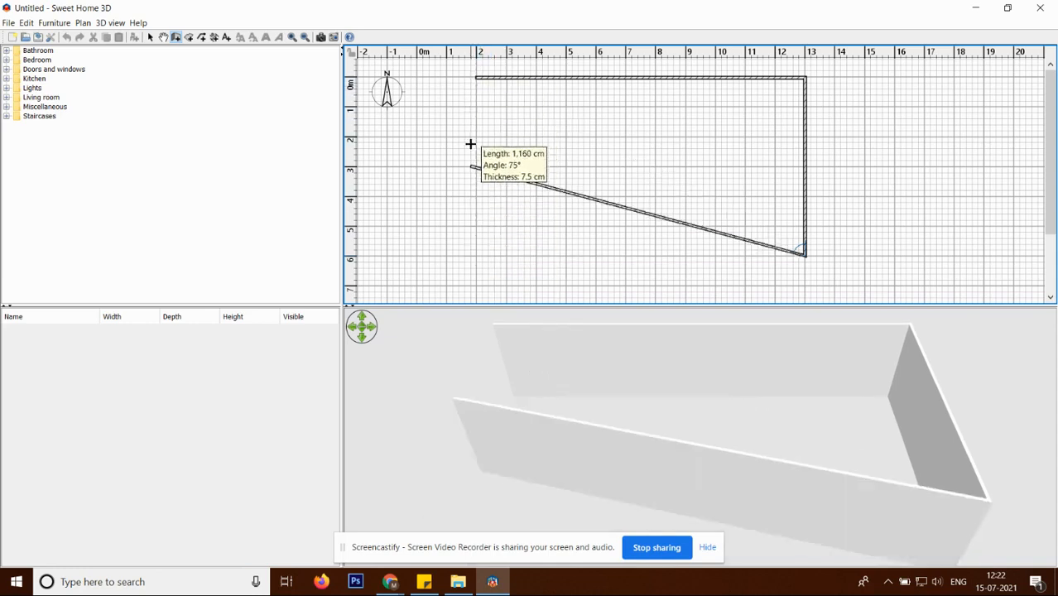
click(475, 254)
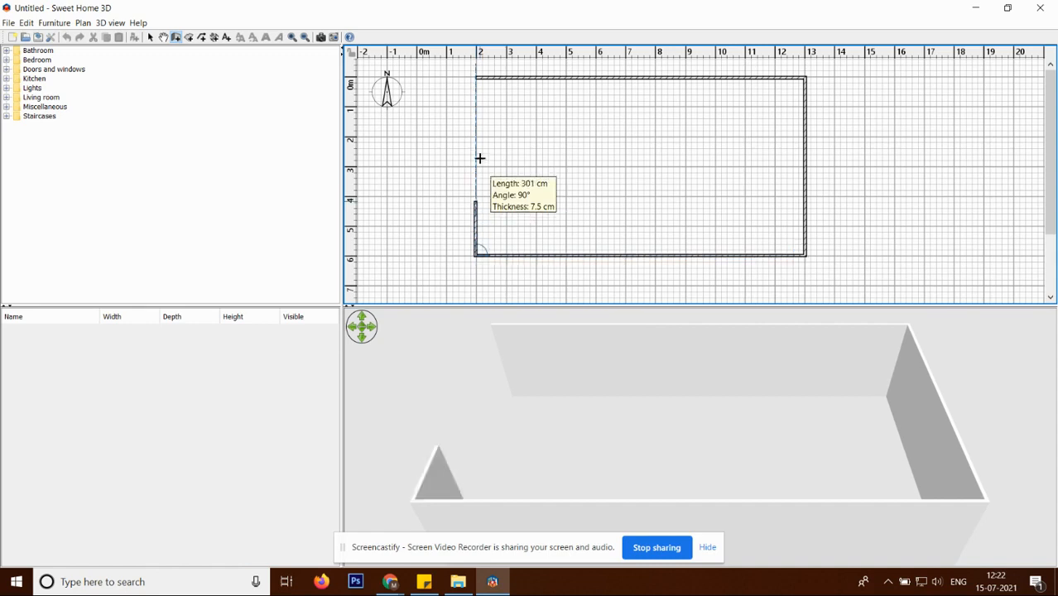
double_click(474, 78)
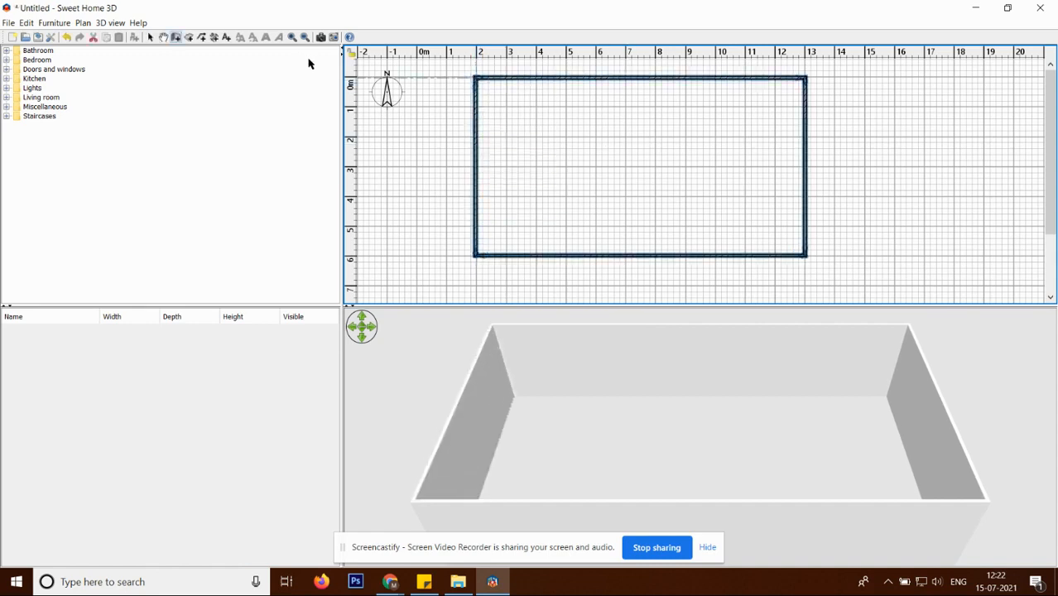
Switch to the Select tool, deselect the walls and examine the room from different angles in the 3D view.
click(150, 38)
click(704, 194)
scroll(729, 215, down, 3)
drag(769, 460, 722, 547)
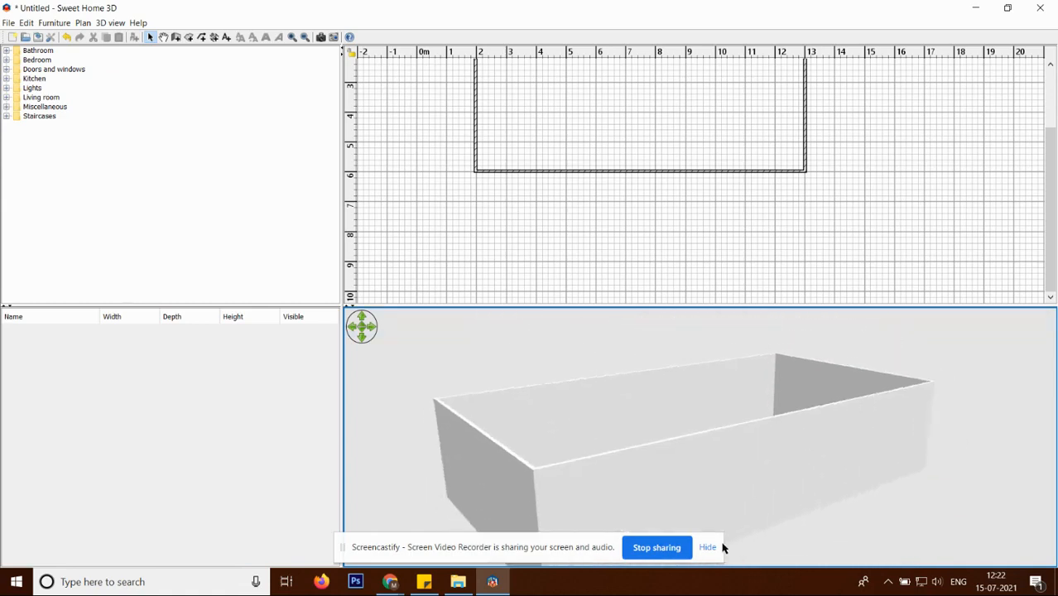
drag(729, 412, 653, 437)
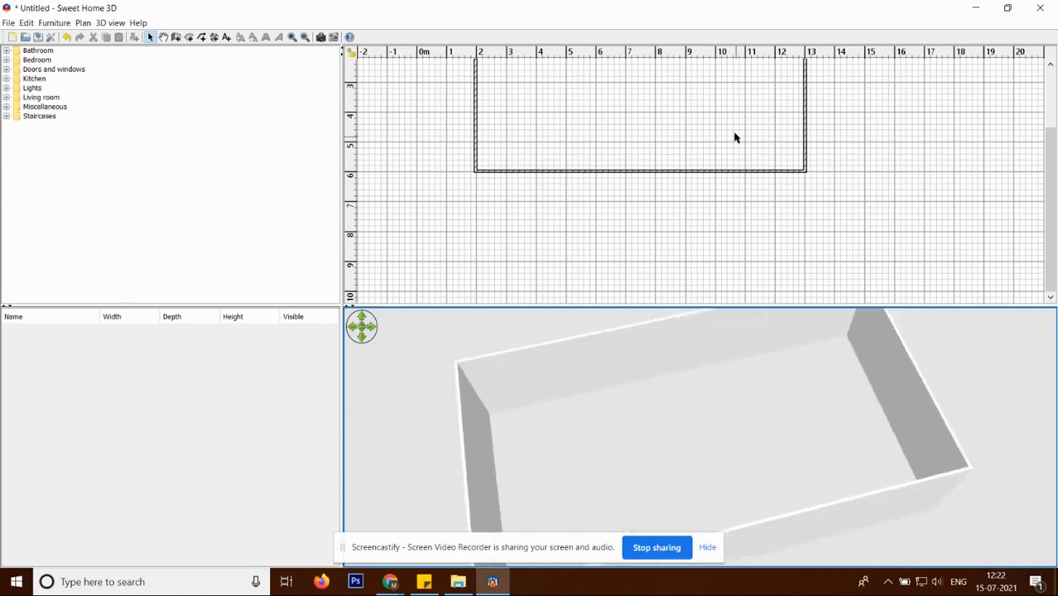
scroll(704, 157, up, 3)
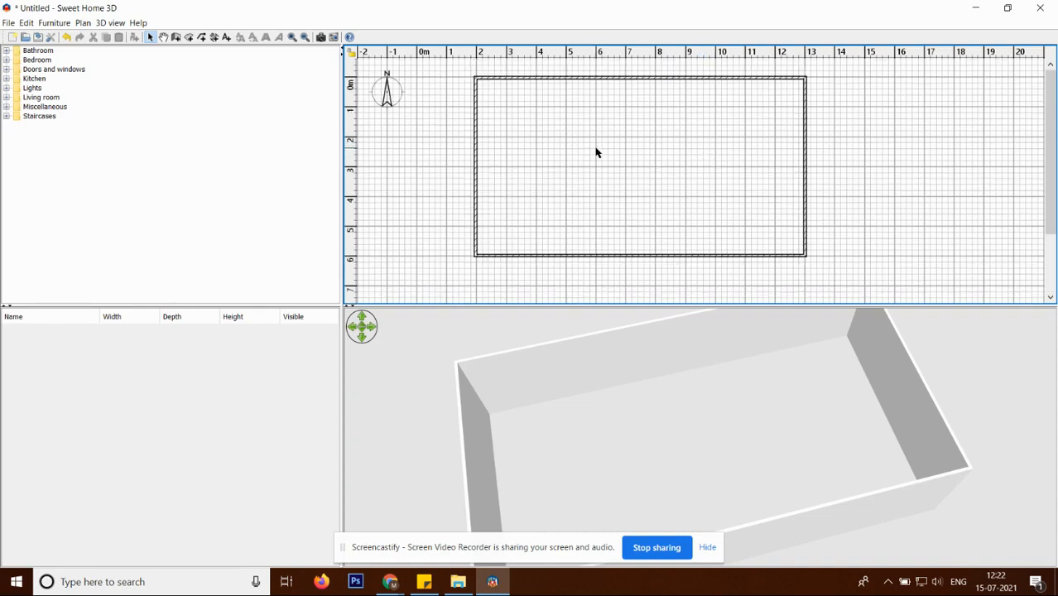
scroll(596, 152, down, 3)
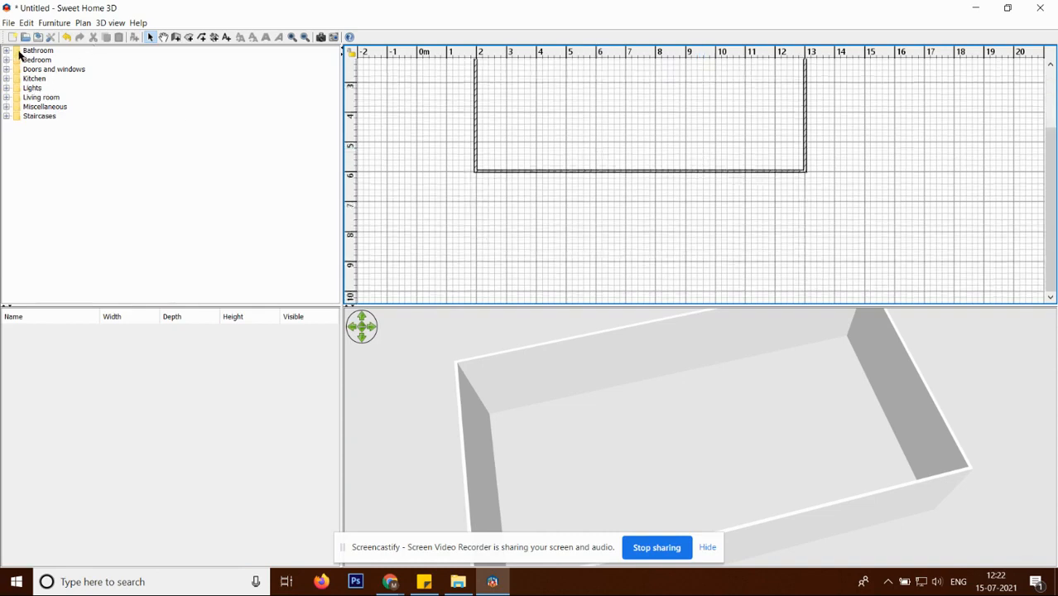
Add the grey Living room armchair in the room's southwest corner, and move it about 1.5 m east and 1 m north.
click(6, 119)
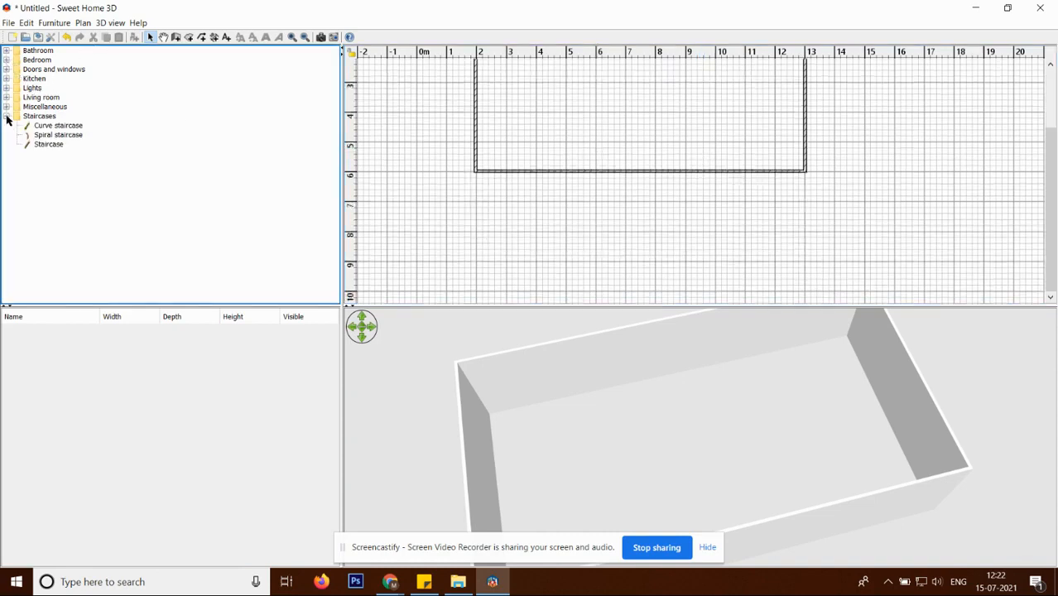
click(7, 115)
click(6, 97)
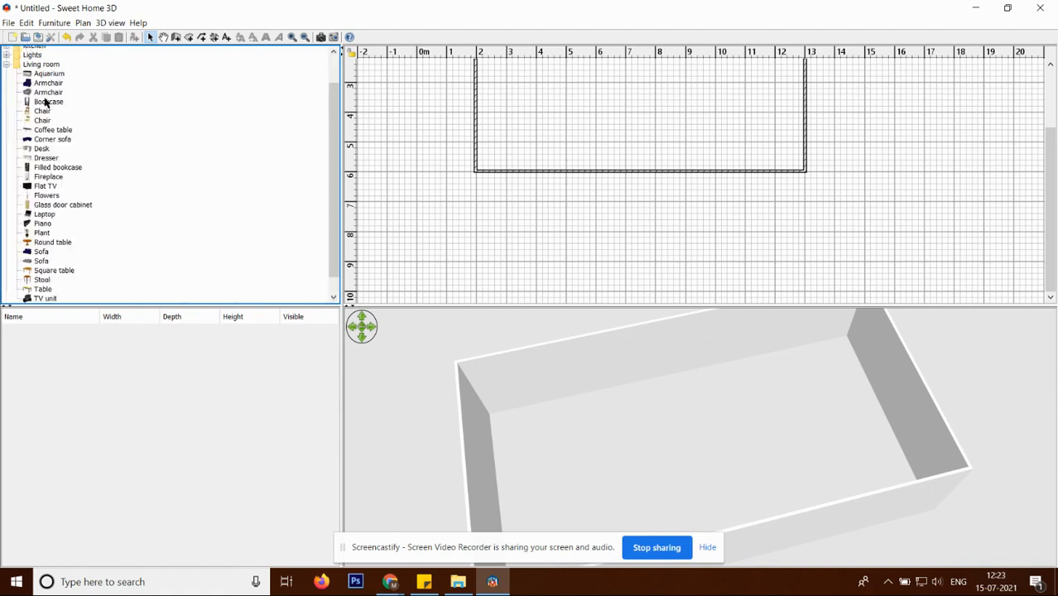
drag(47, 93, 487, 152)
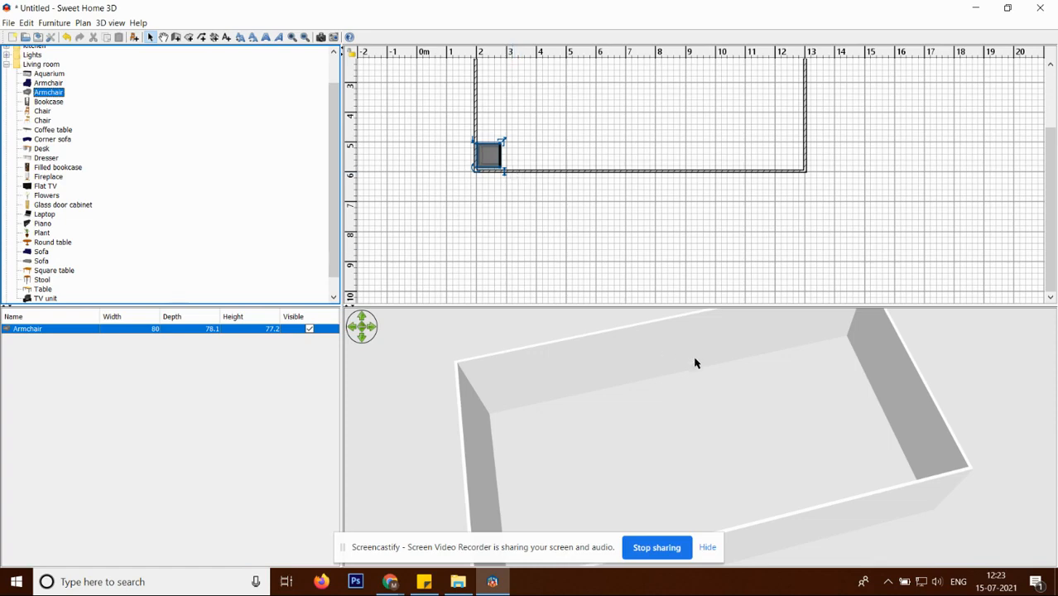
scroll(695, 359, down, 1)
drag(772, 441, 593, 373)
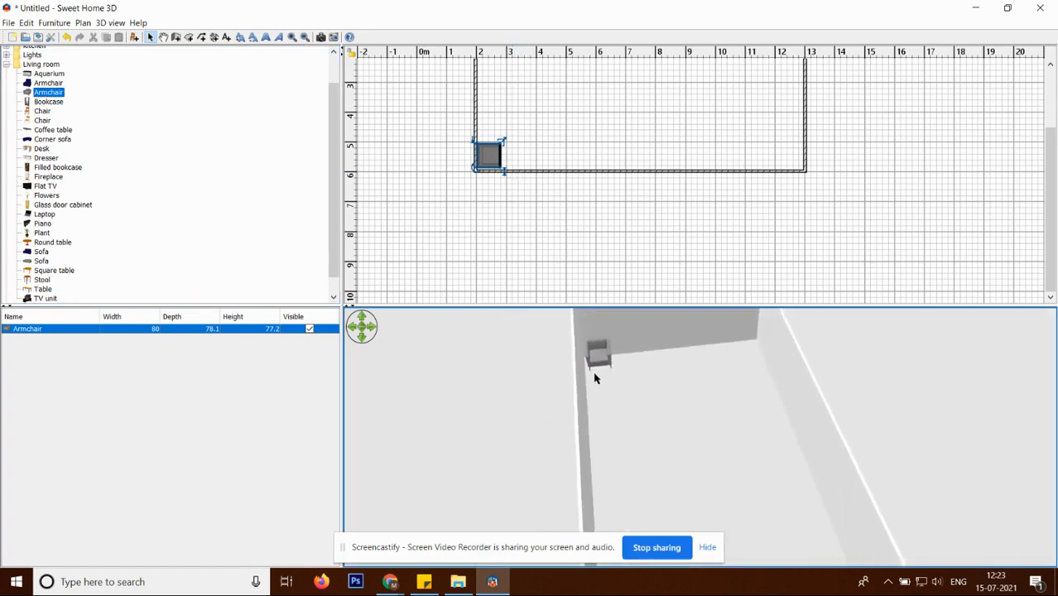
drag(499, 140, 527, 134)
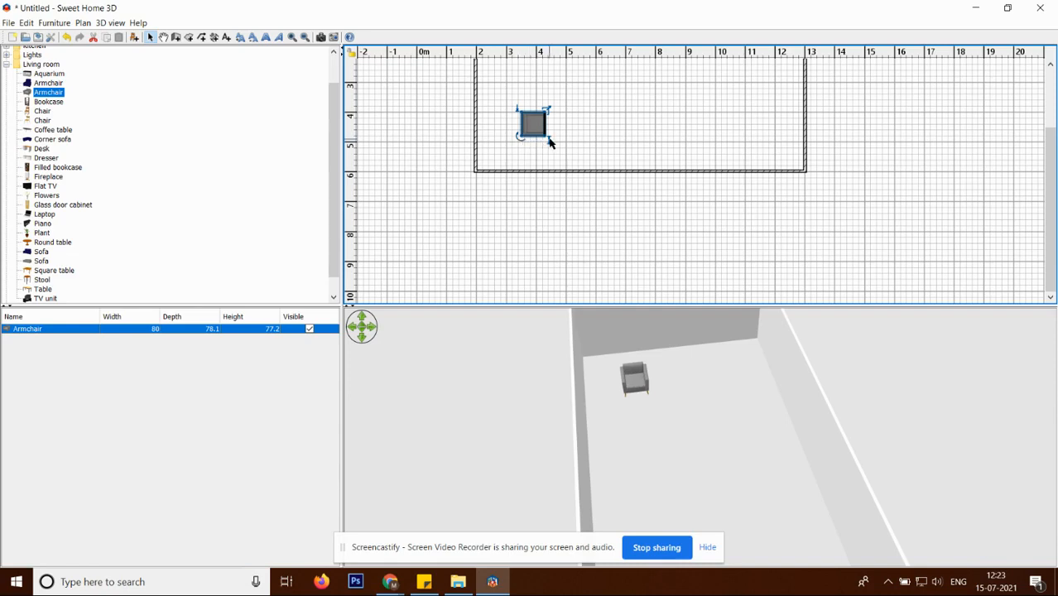
Rotate the armchair in the plan so it stands at a slight angle of about 15° to the room's walls.
click(520, 142)
click(524, 135)
mouse_move(521, 136)
mouse_down()
mouse_move(484, 104)
mouse_move(560, 94)
mouse_move(562, 130)
mouse_move(506, 133)
mouse_move(536, 139)
mouse_up()
scroll(678, 407, up, 5)
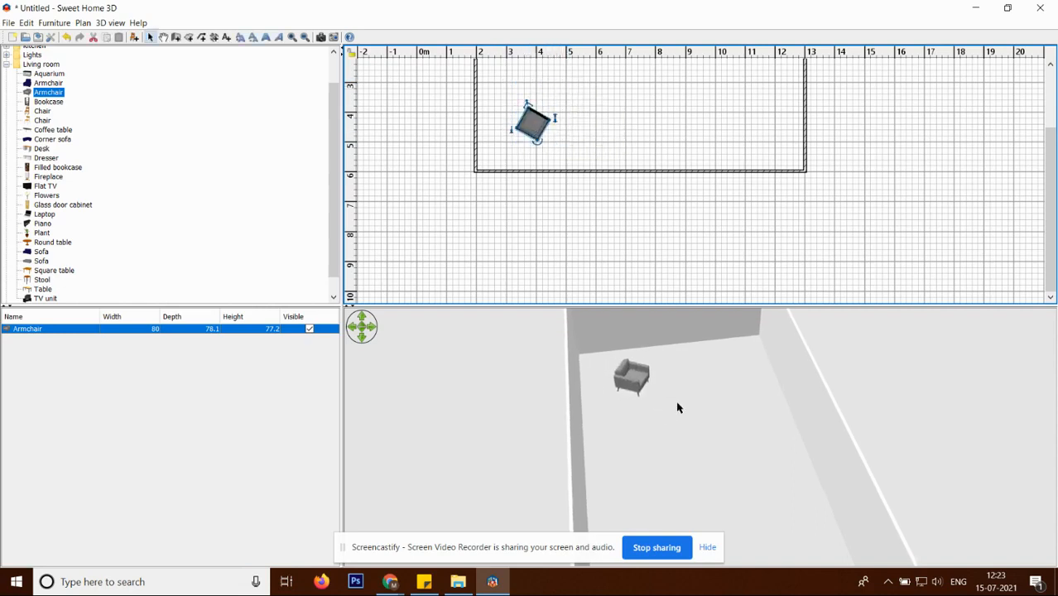
click(683, 428)
scroll(683, 428, down, 10)
scroll(683, 427, up, 10)
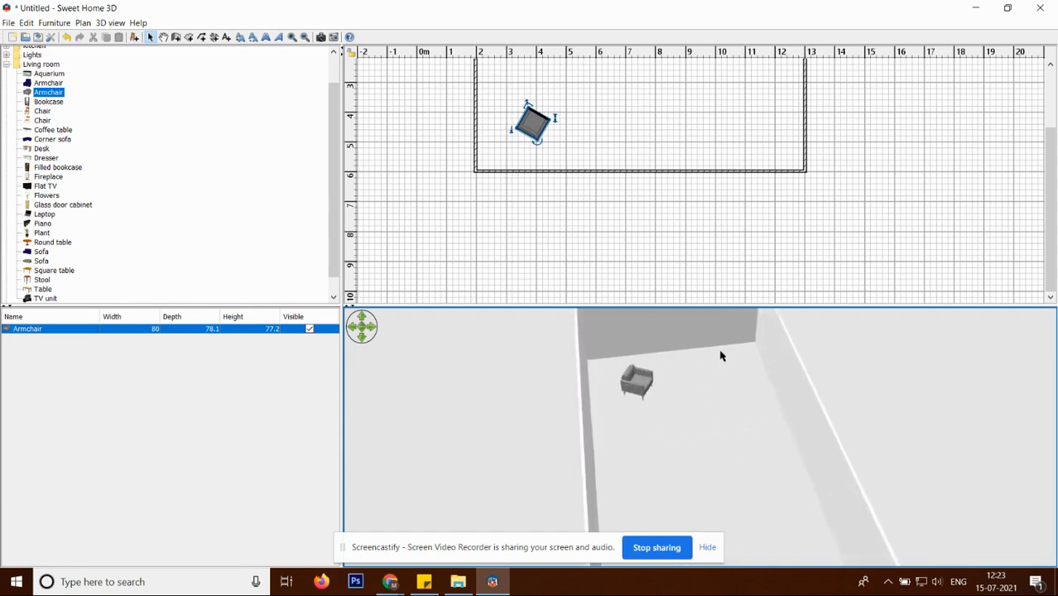
scroll(646, 372, up, 5)
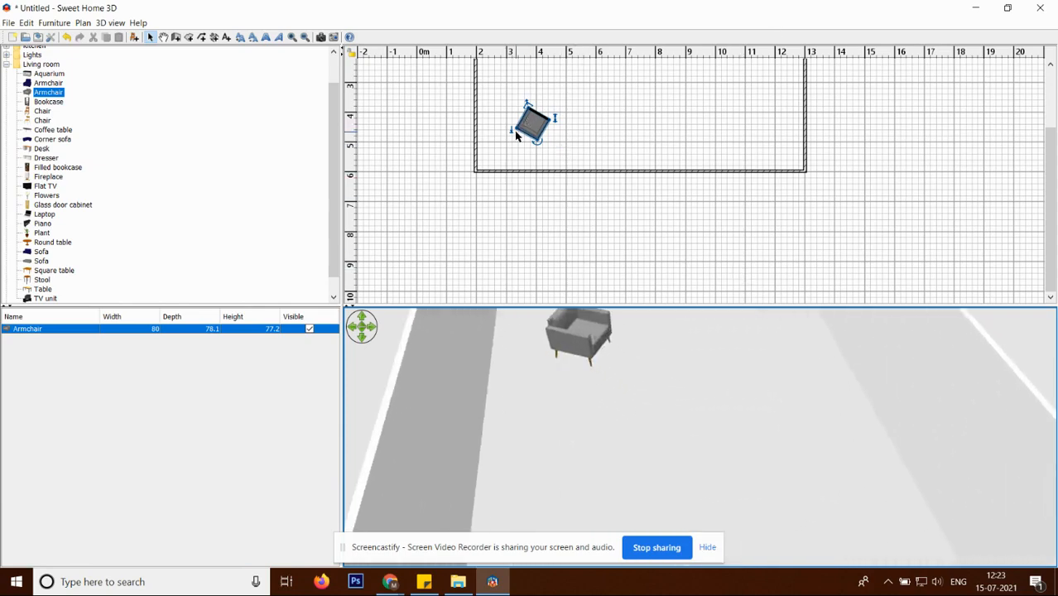
drag(536, 140, 510, 141)
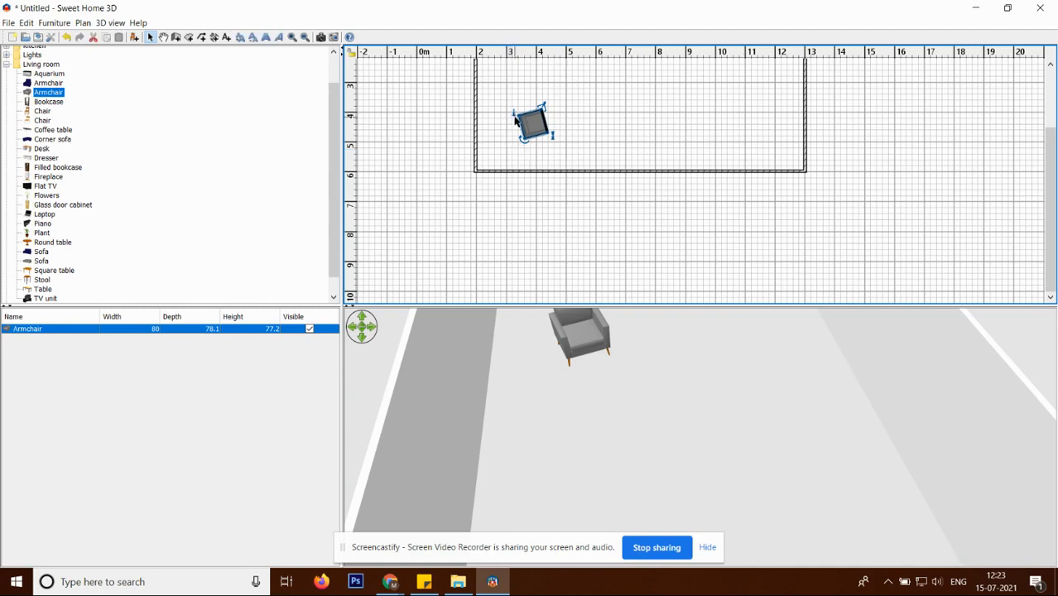
Move the angled armchair into the room's southwest corner, and enlarge the 3D view by shrinking the plan above it.
drag(514, 114, 517, 170)
drag(533, 124, 500, 145)
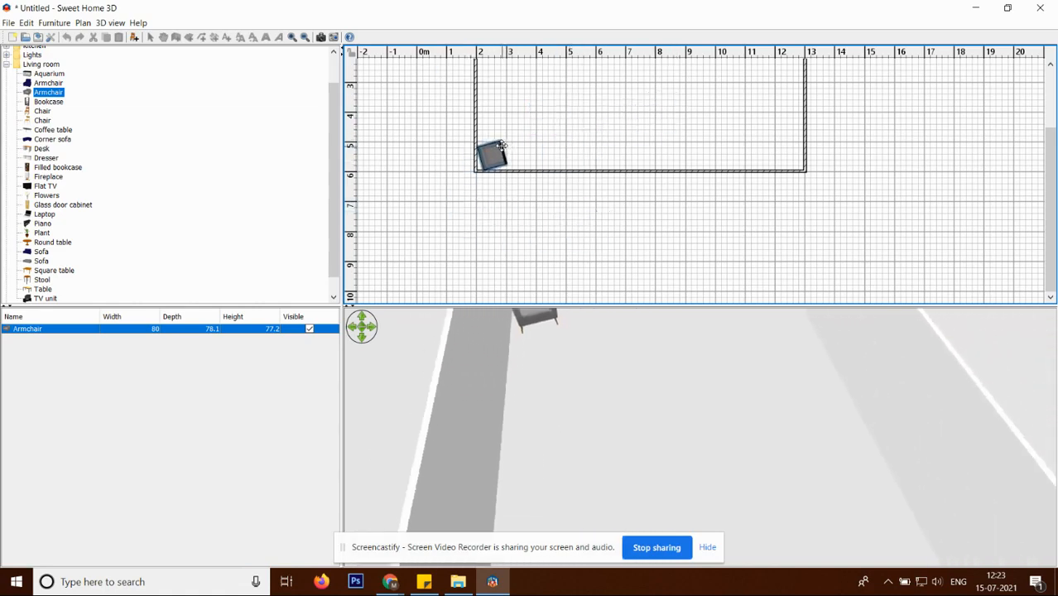
drag(628, 385, 572, 393)
click(361, 322)
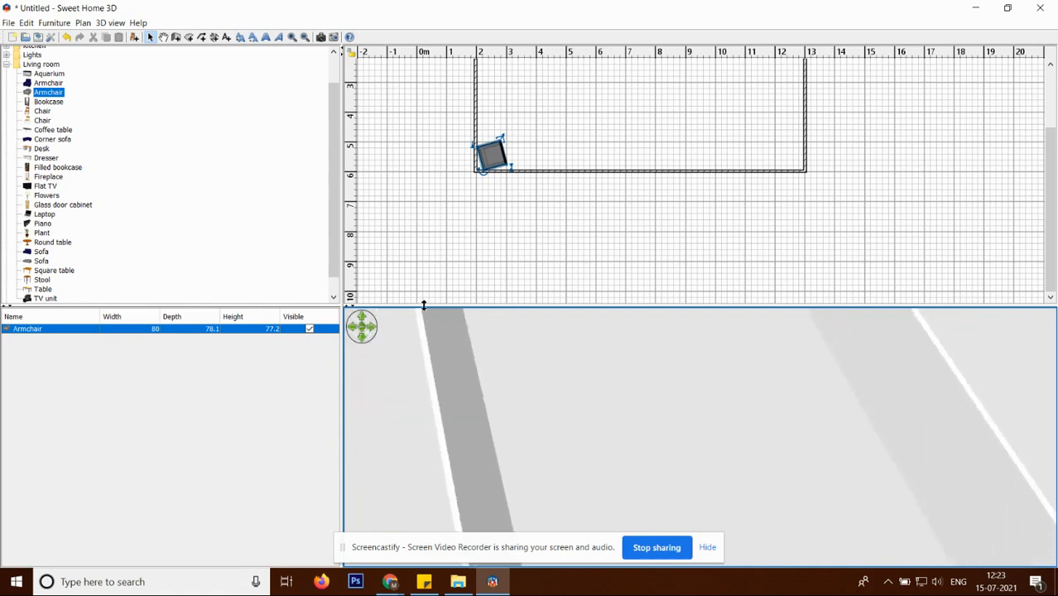
drag(423, 305, 442, 204)
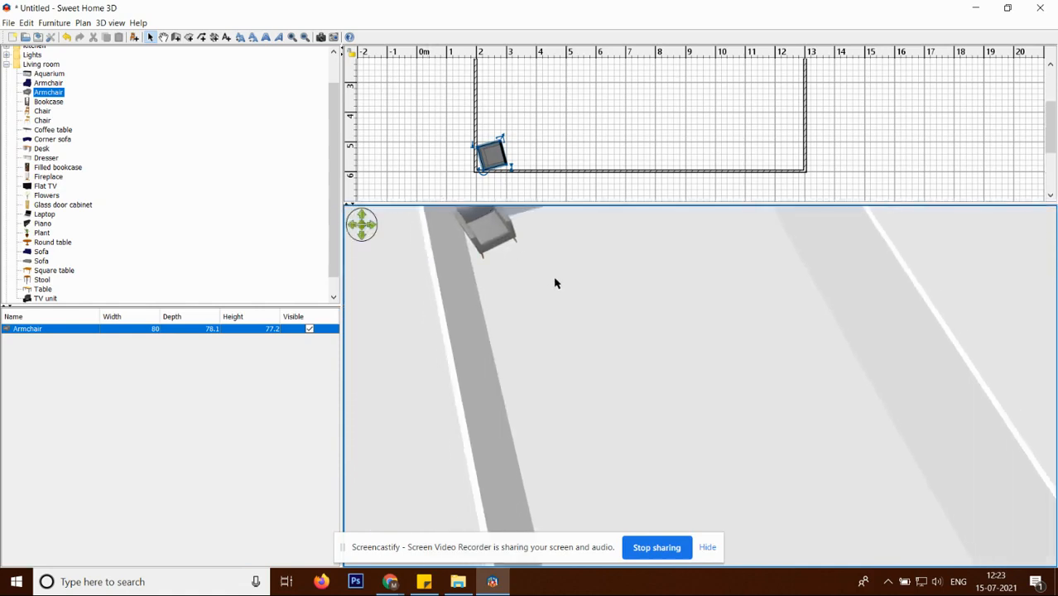
drag(554, 283, 548, 285)
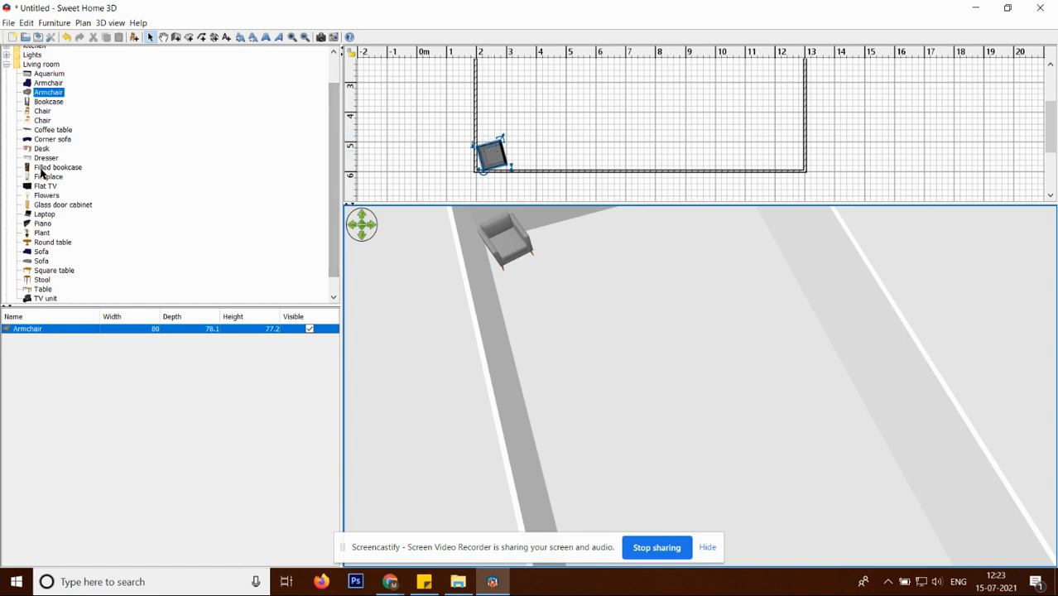
Add the Filled bookcase against the south wall east of the armchair, and shift the armchair slightly east so it squares up to that wall.
drag(41, 170, 542, 179)
drag(607, 322, 751, 291)
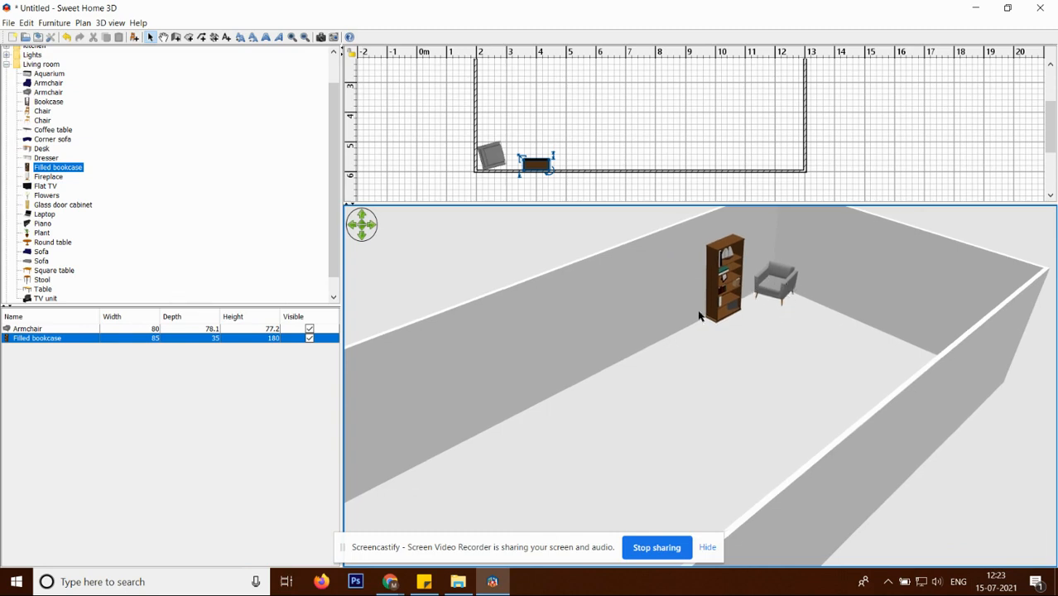
click(492, 158)
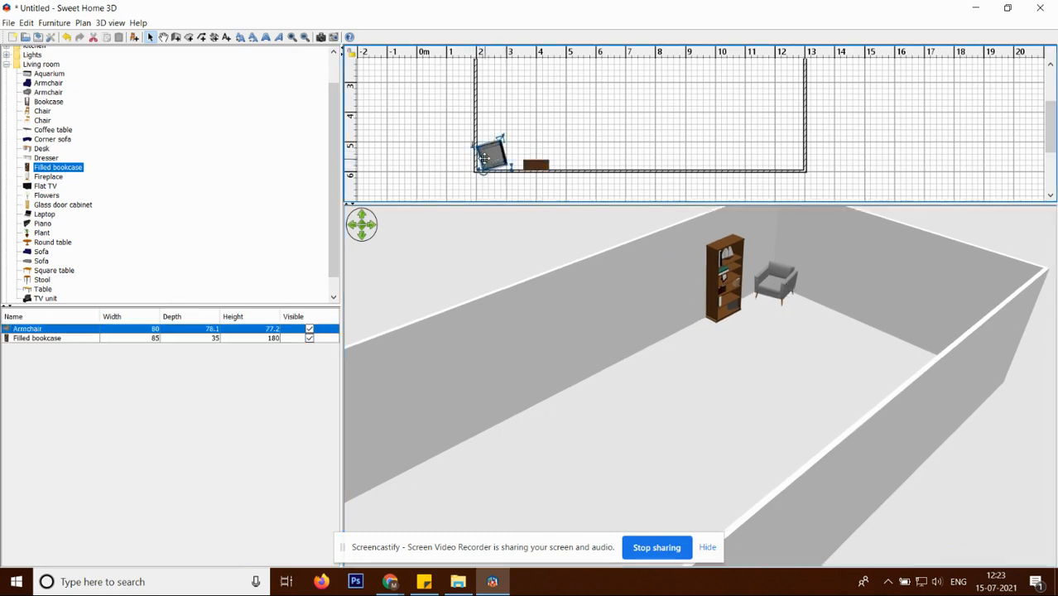
mouse_move(484, 157)
mouse_down()
mouse_move(505, 132)
mouse_move(513, 142)
mouse_move(529, 134)
mouse_move(499, 147)
mouse_move(501, 158)
mouse_up()
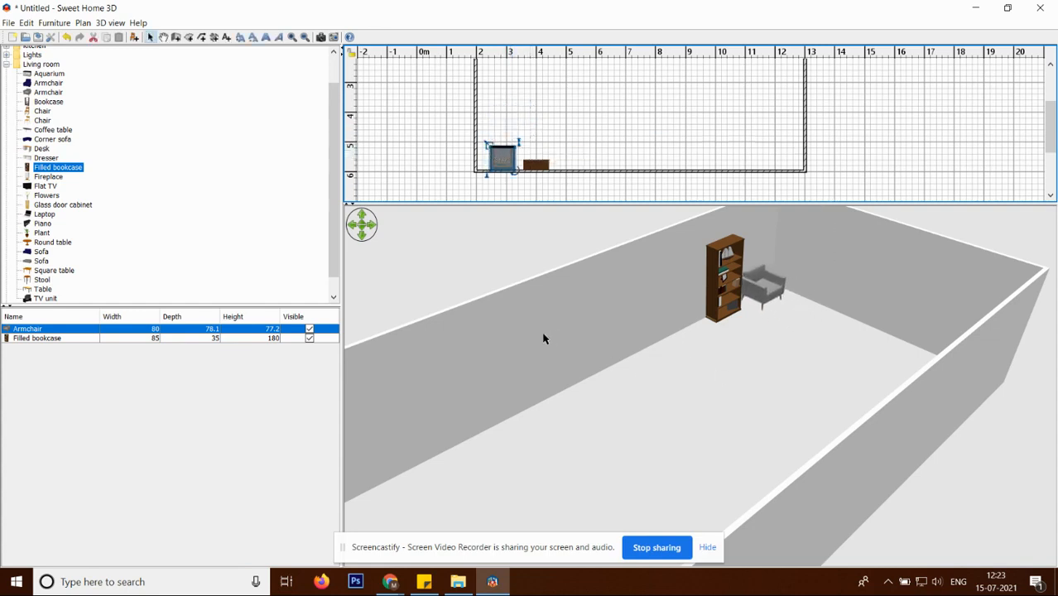
click(7, 22)
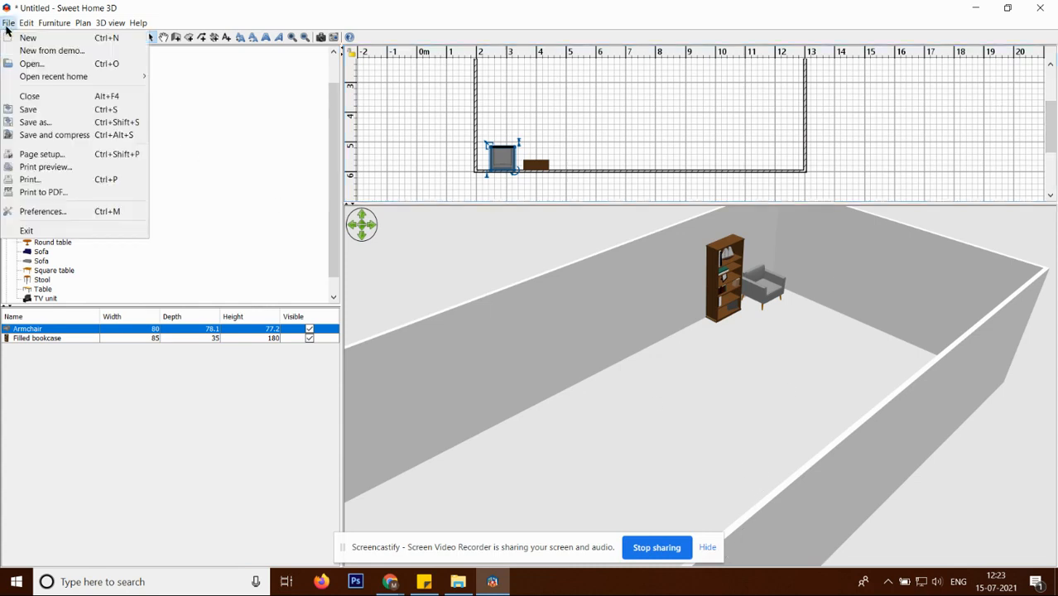
click(33, 122)
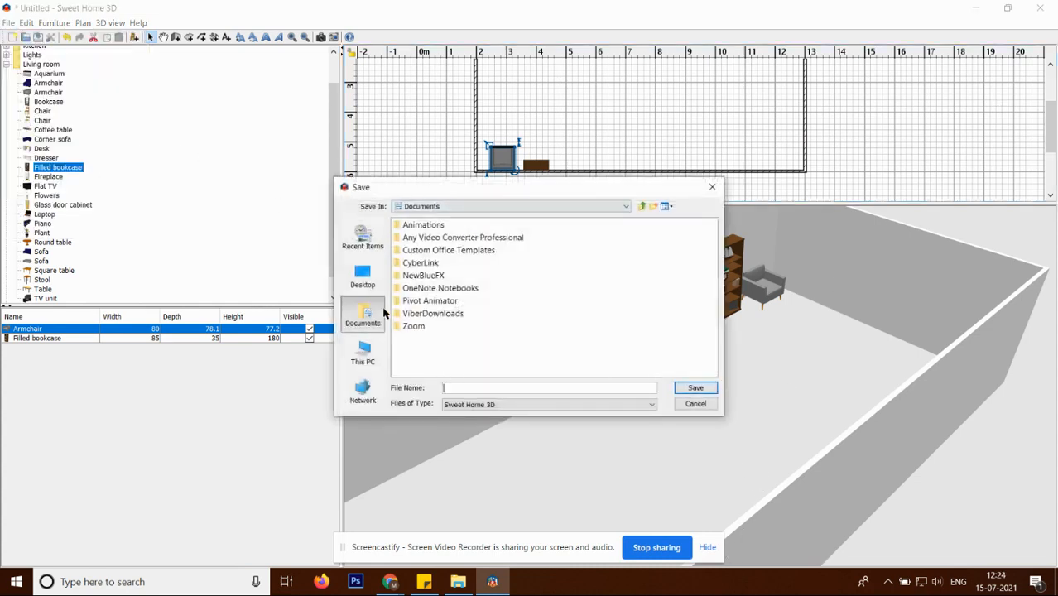
click(364, 277)
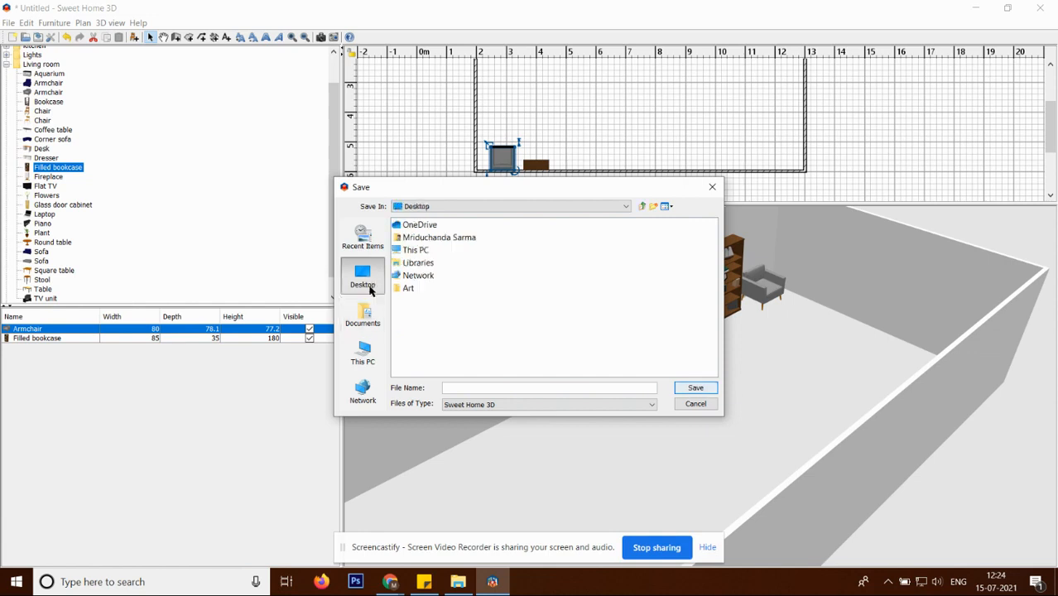
click(455, 390)
click(698, 405)
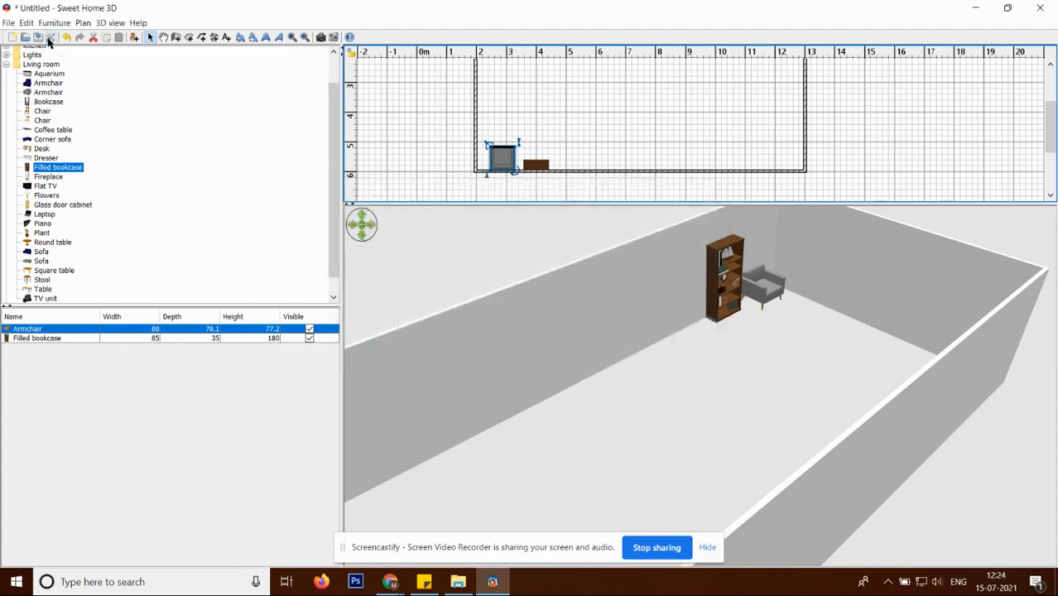
click(9, 22)
click(74, 123)
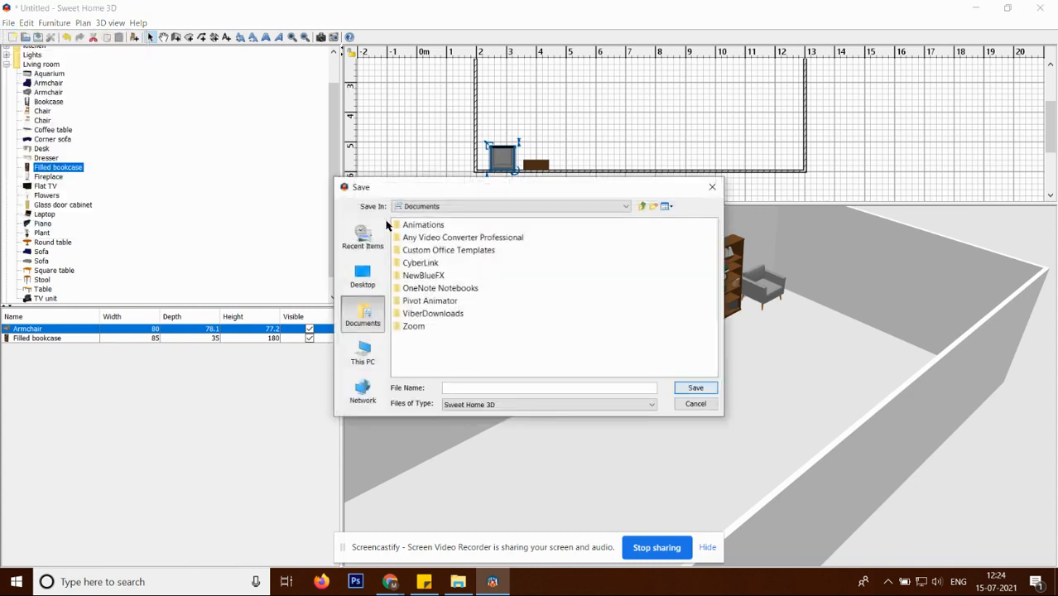
click(361, 279)
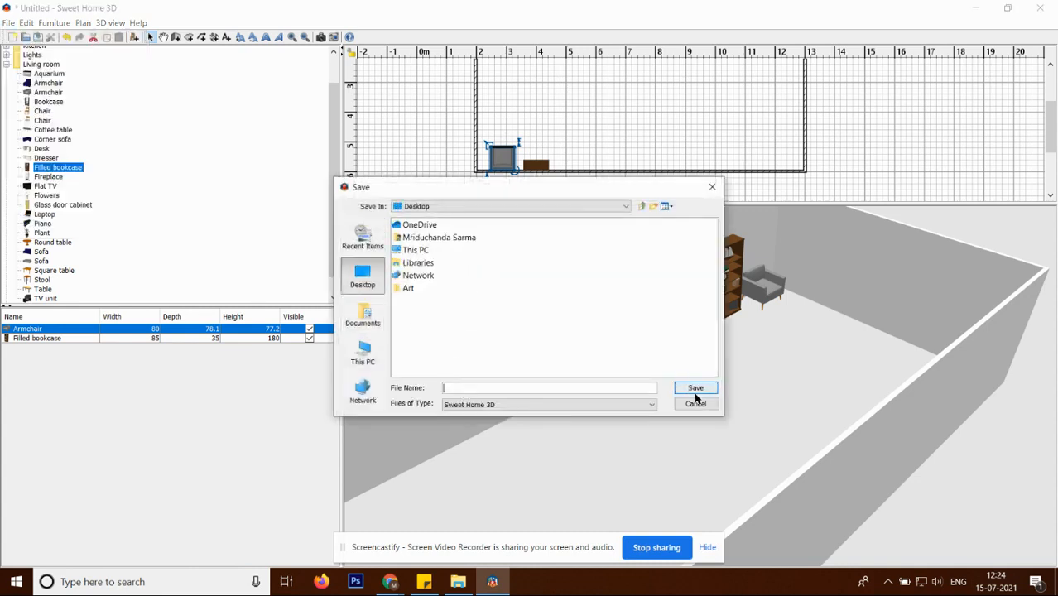
click(583, 388)
text(dd)
click(695, 404)
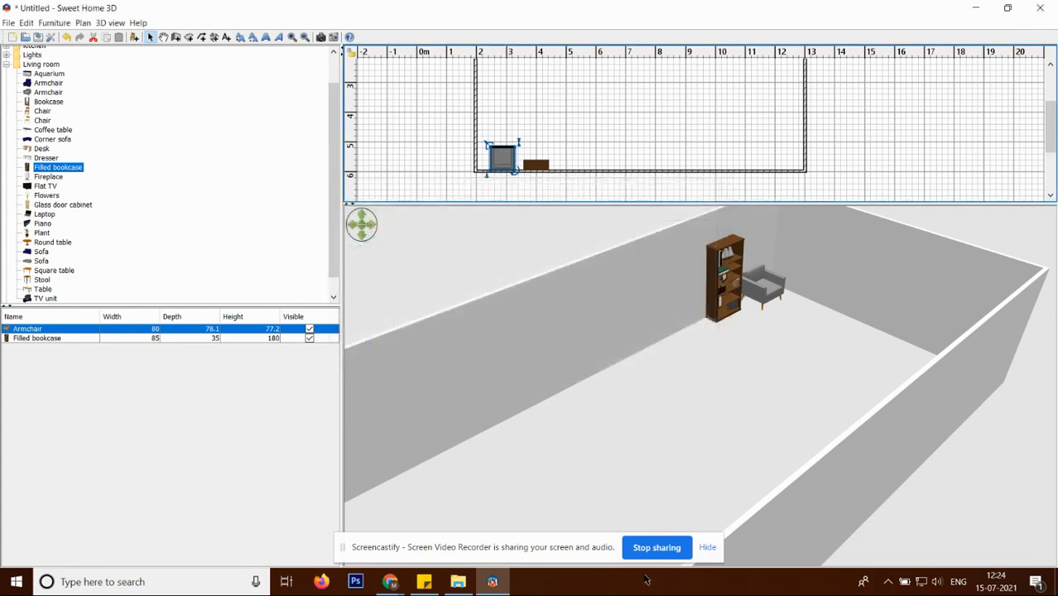